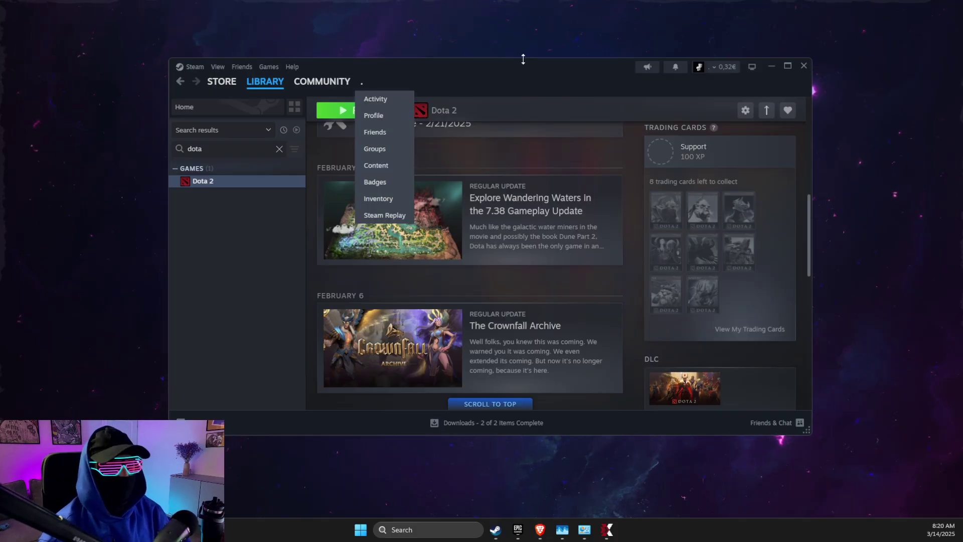
pyautogui.click(771, 67)
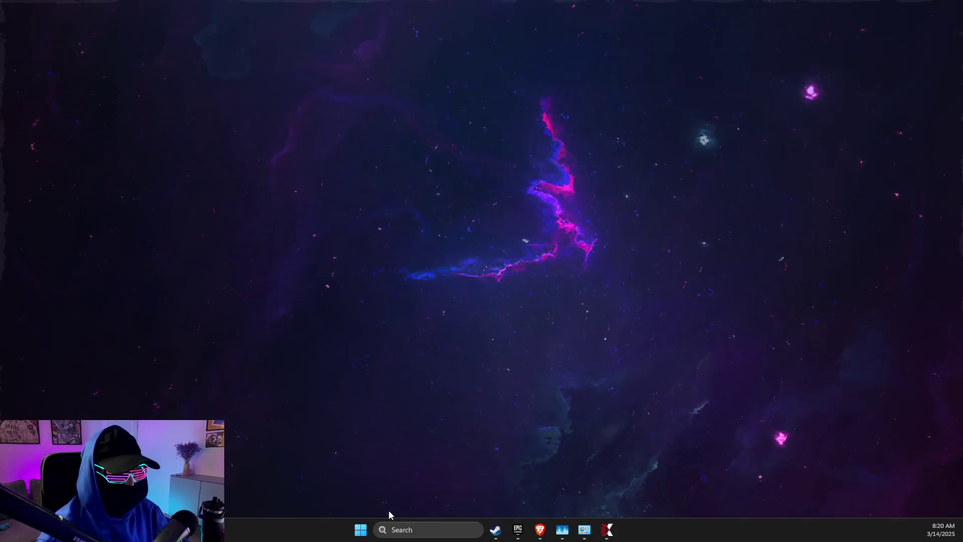
pyautogui.click(416, 529)
pyautogui.write('task manager')
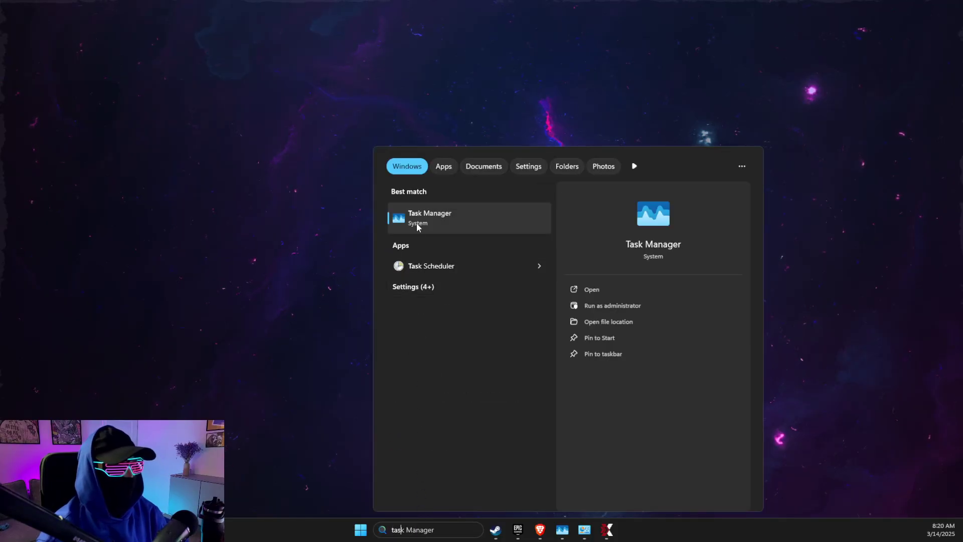
pyautogui.click(417, 223)
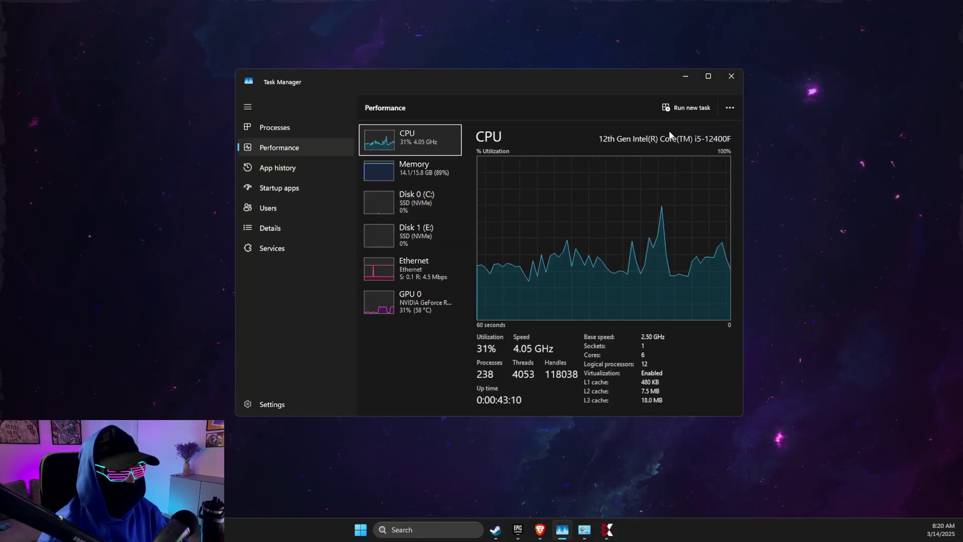
pyautogui.click(730, 107)
pyautogui.click(710, 150)
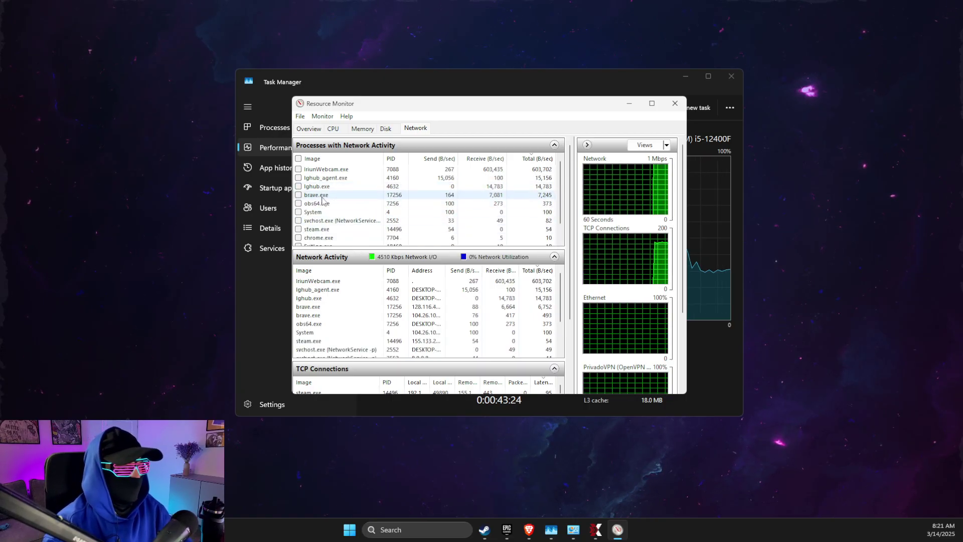
pyautogui.click(323, 196)
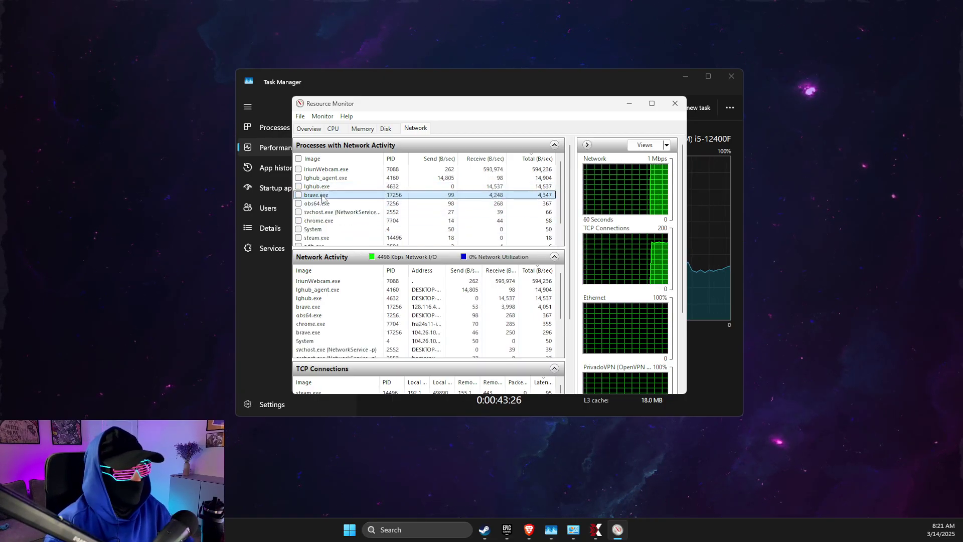
pyautogui.rightClick(323, 196)
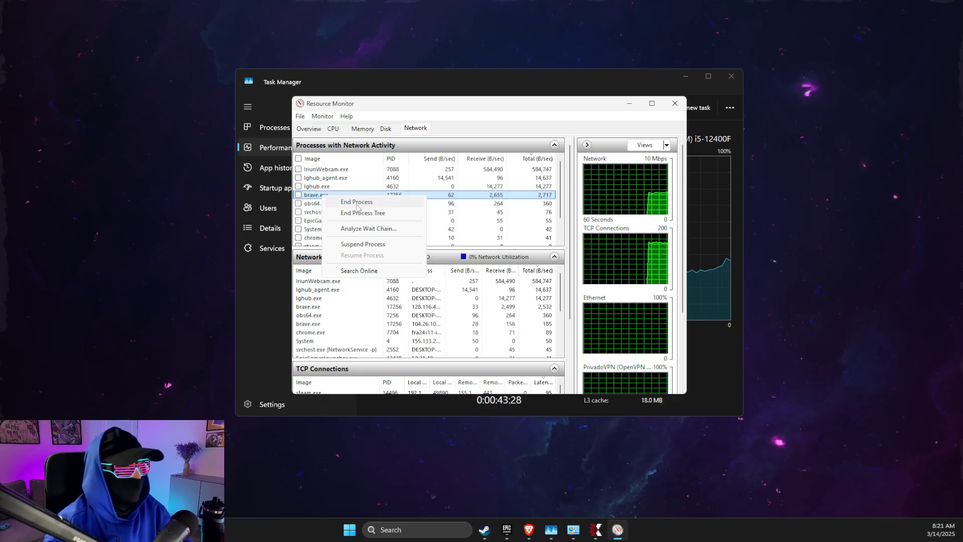
pyautogui.click(377, 229)
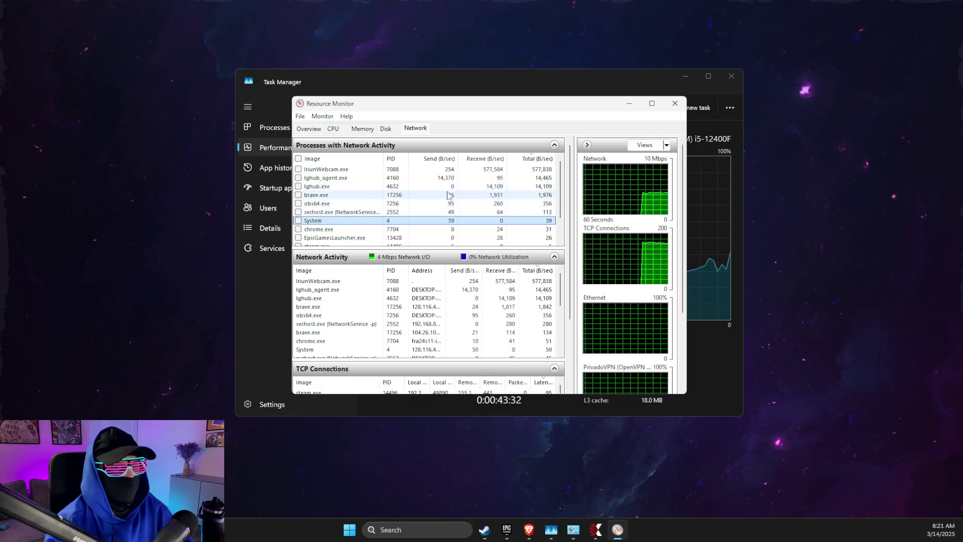
pyautogui.click(675, 106)
# Check SteamStat.us in Brave: Dota 2 API Normal and regional servers reporting OK.
pyautogui.click(685, 76)
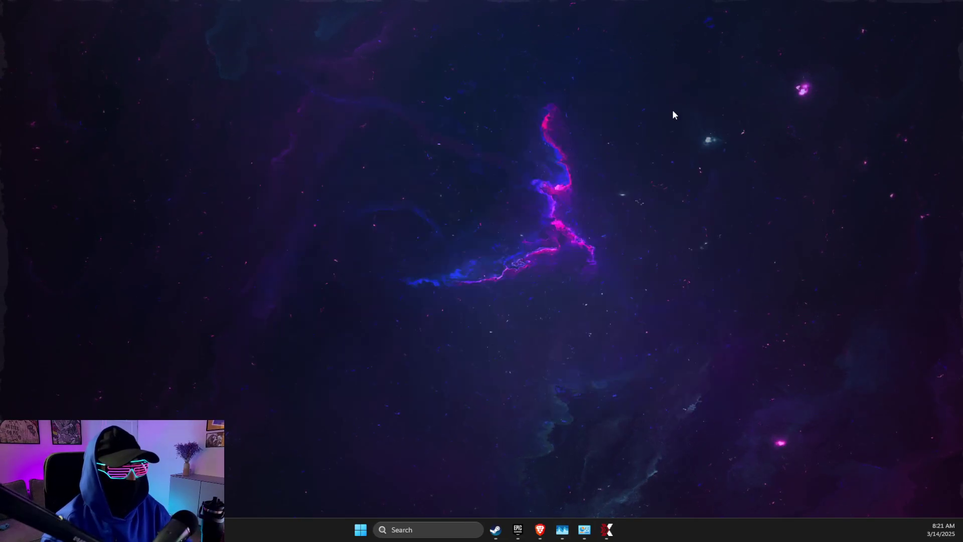
pyautogui.click(540, 530)
pyautogui.click(170, 4)
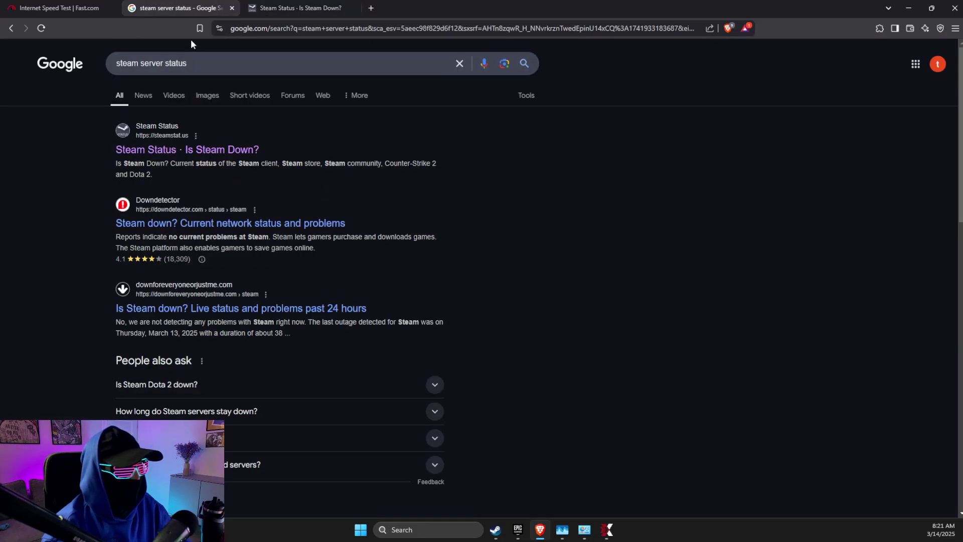
pyautogui.click(290, 8)
pyautogui.scroll(-4, 538, 224)
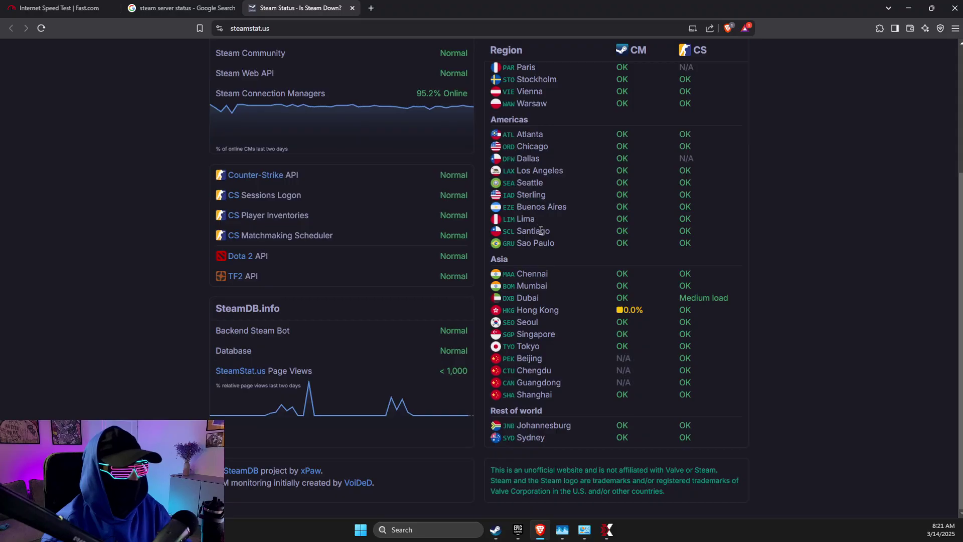
pyautogui.scroll(1, 570, 275)
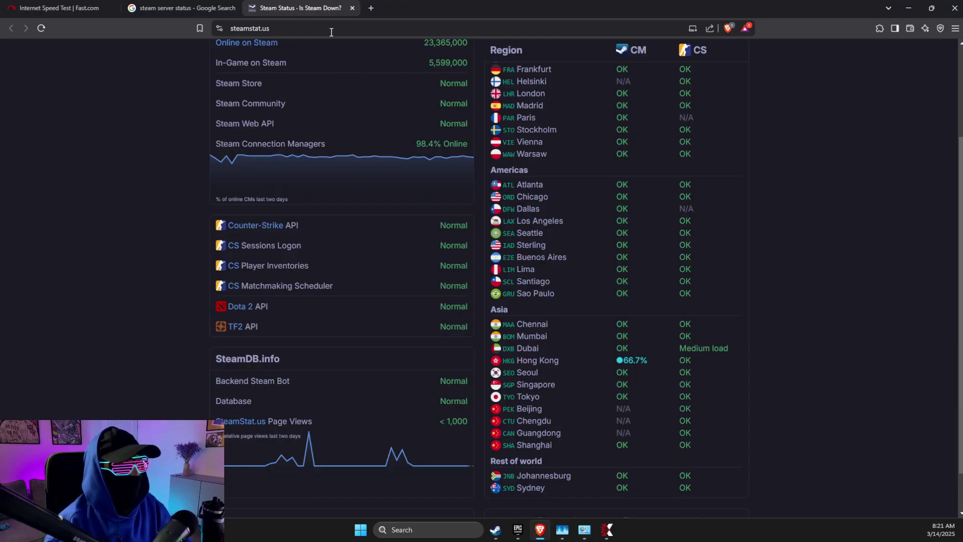
# Rerun the Fast.com speed test (about 520 Mbps), then minimize Brave.
pyautogui.moveTo(60, 8)
pyautogui.click(108, 3)
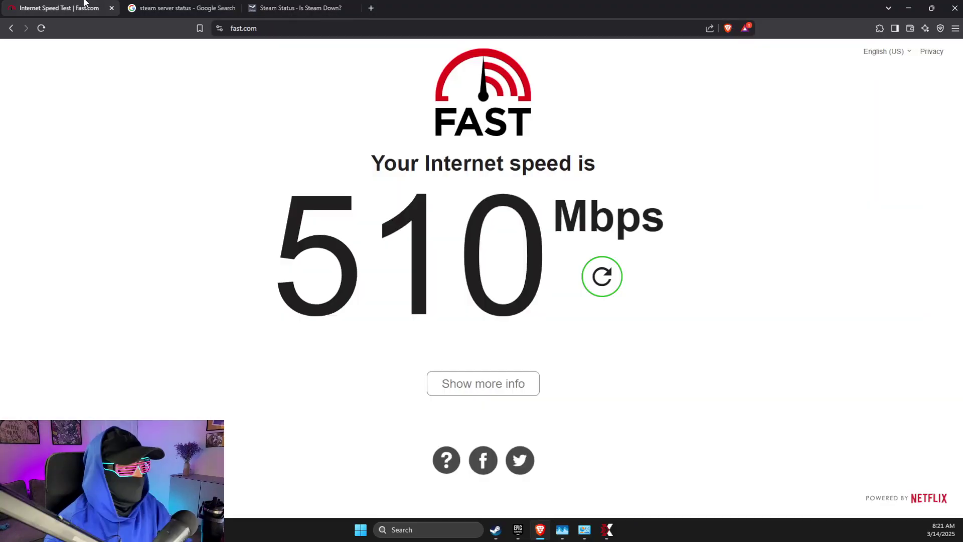
pyautogui.click(607, 295)
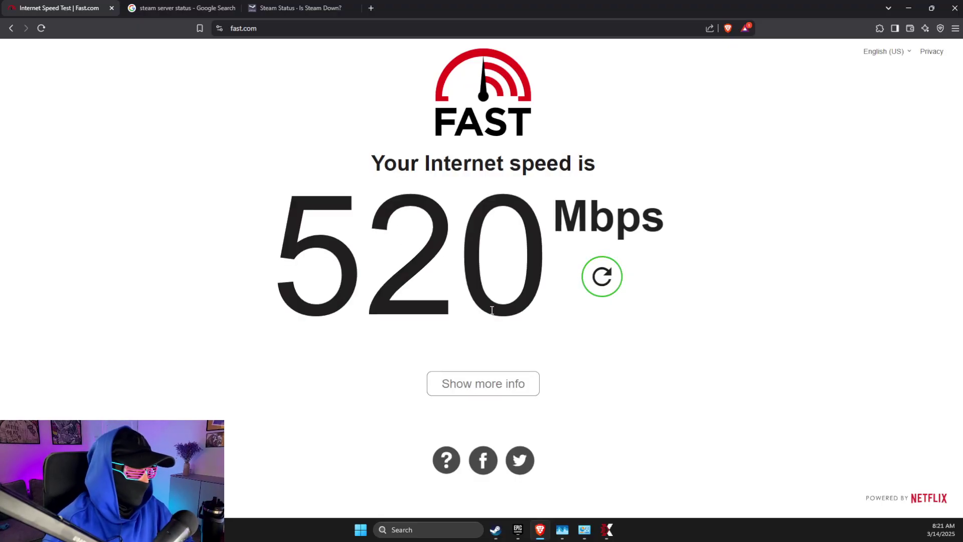
pyautogui.click(909, 8)
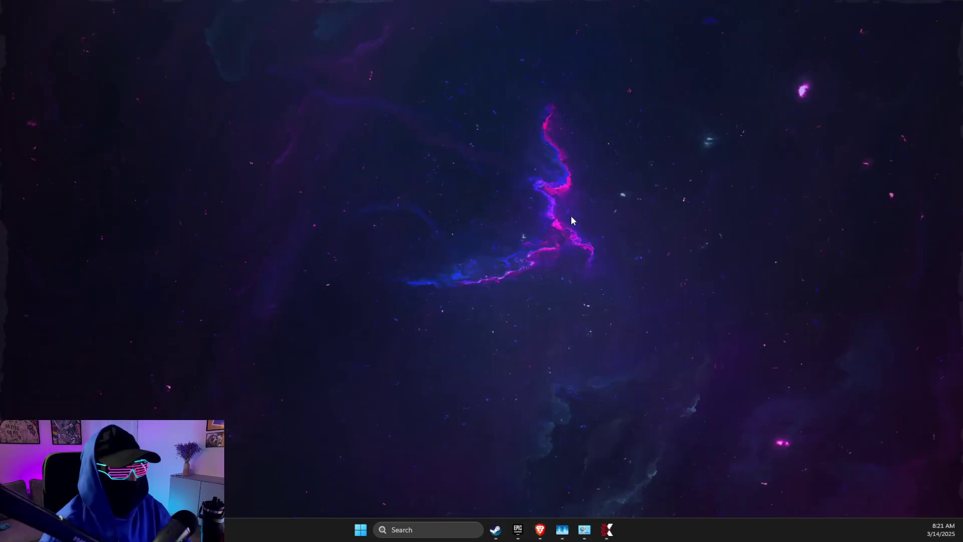
# Launch Command Prompt as administrator from a cmd search.
pyautogui.click(428, 527)
pyautogui.write('cmd')
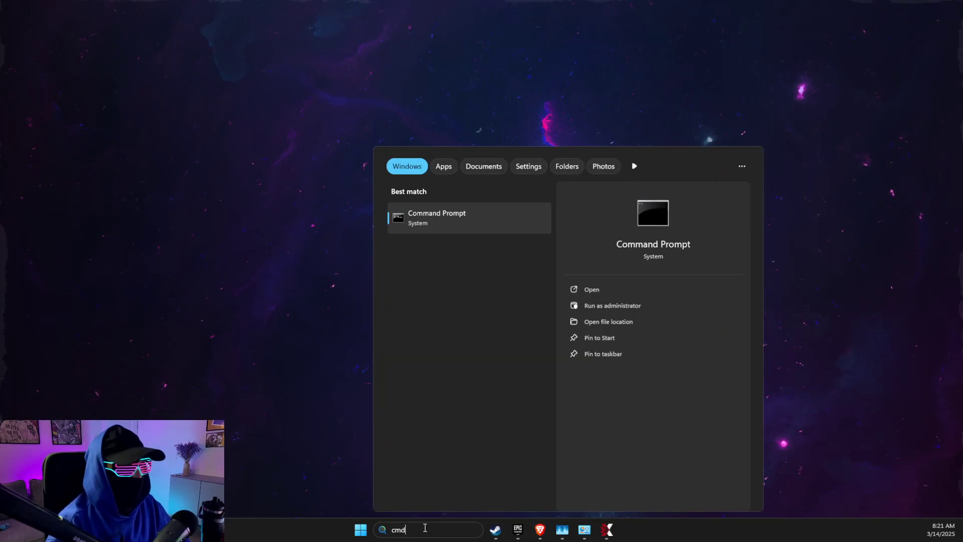
pyautogui.rightClick(435, 223)
pyautogui.click(460, 233)
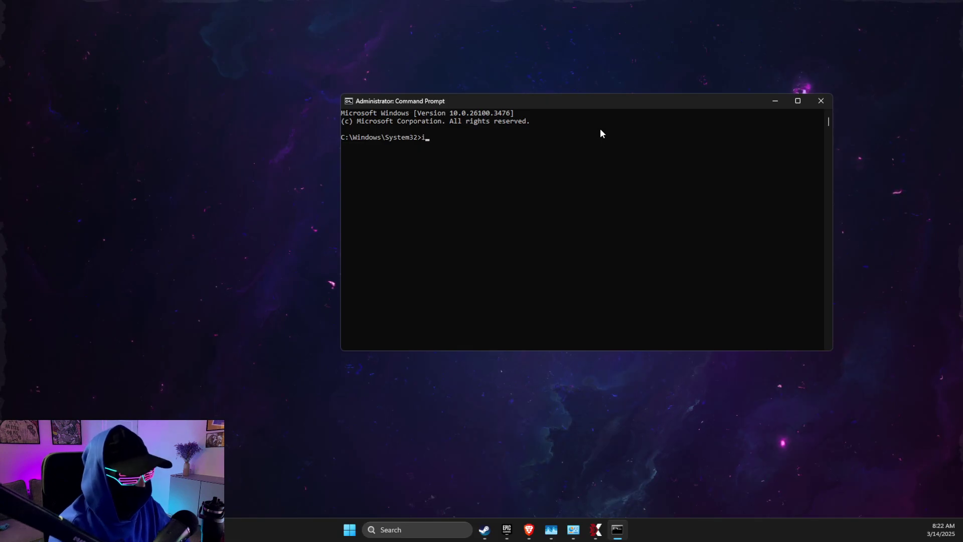
# Run ipconfig /flushdns, then the winsock reset command.
pyautogui.write('config ')
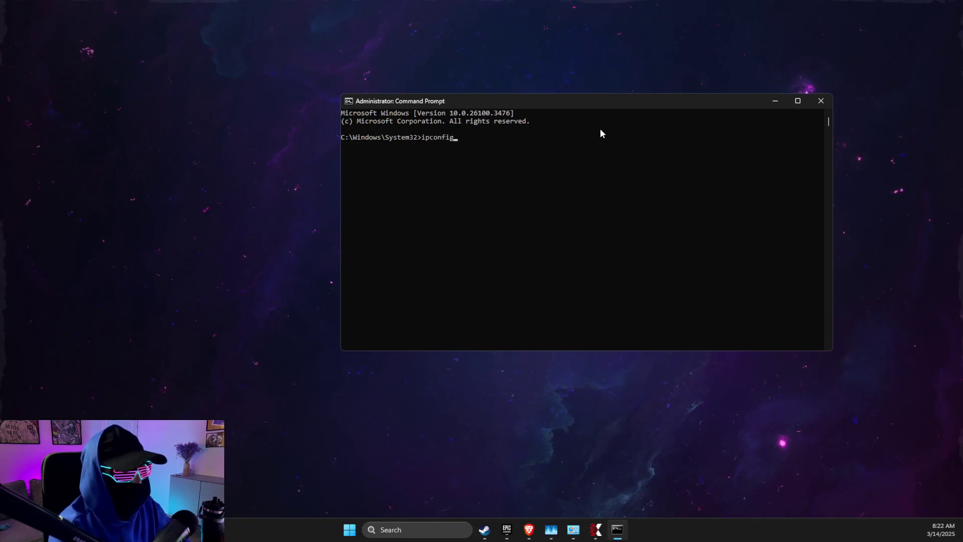
pyautogui.write('/fl')
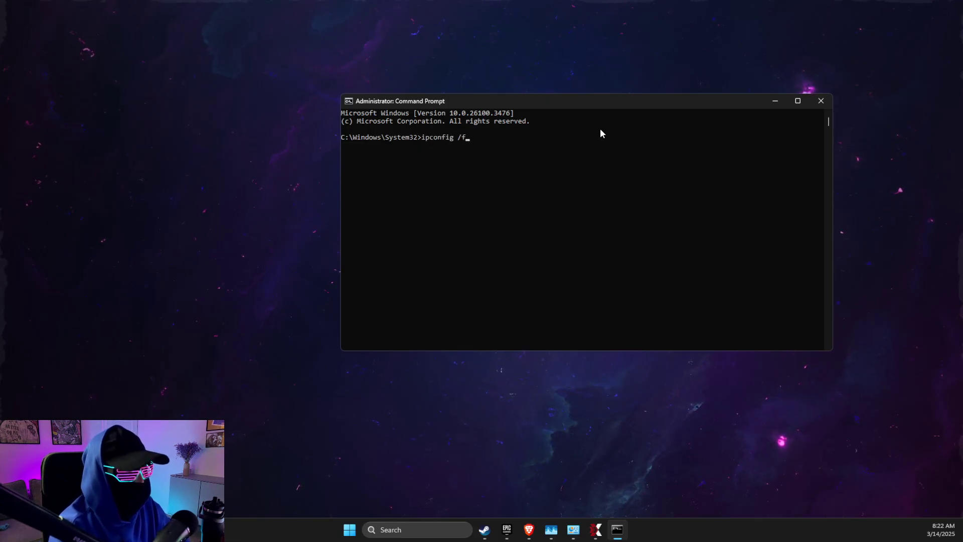
pyautogui.write('ushdns')
pyautogui.press('Return')
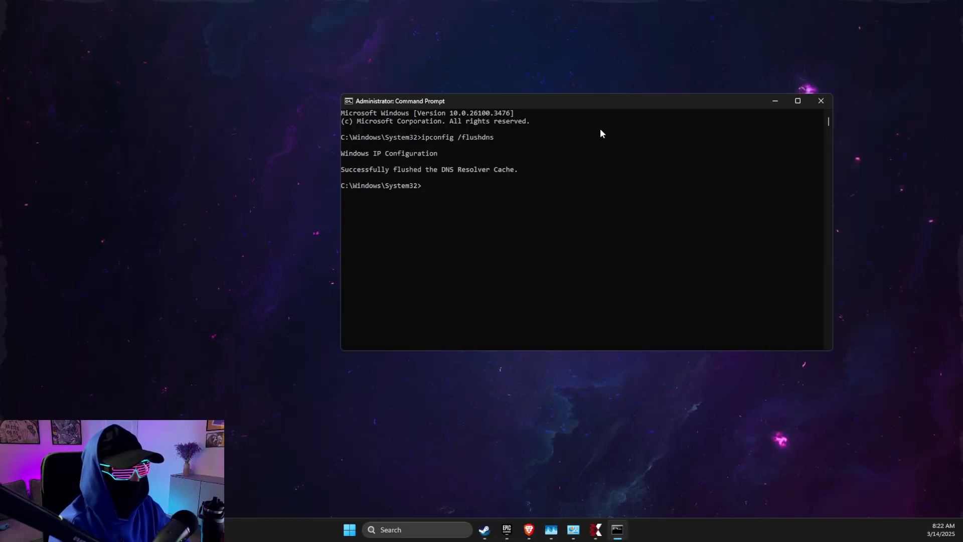
pyautogui.write('netshwin')
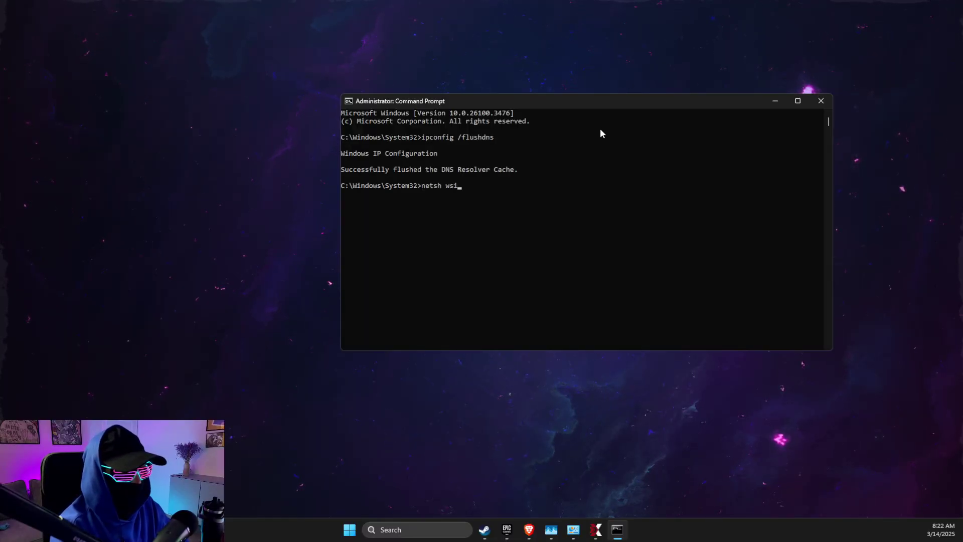
pyautogui.write('sock reset')
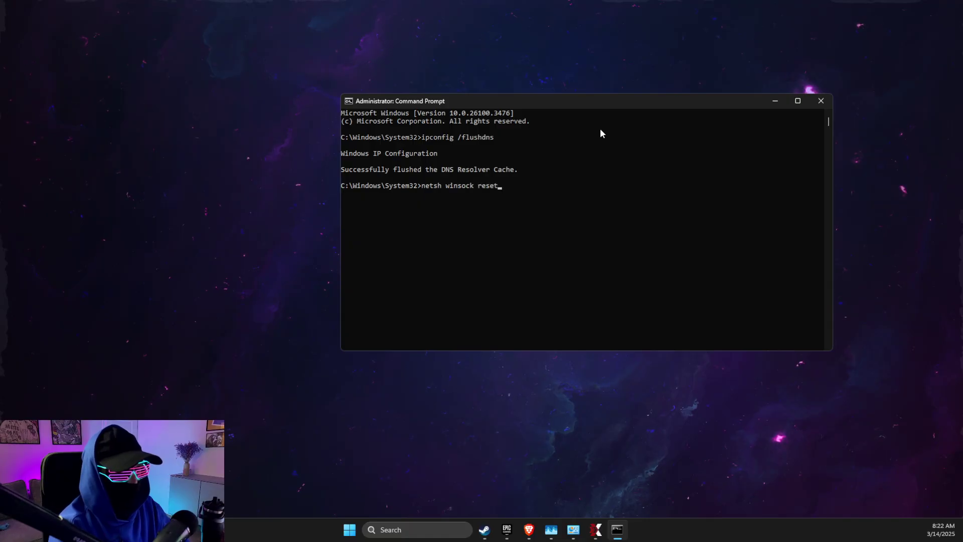
pyautogui.press('Return')
# Open Settings' Advanced network settings, viewing Network reset without resetting.
pyautogui.click(821, 101)
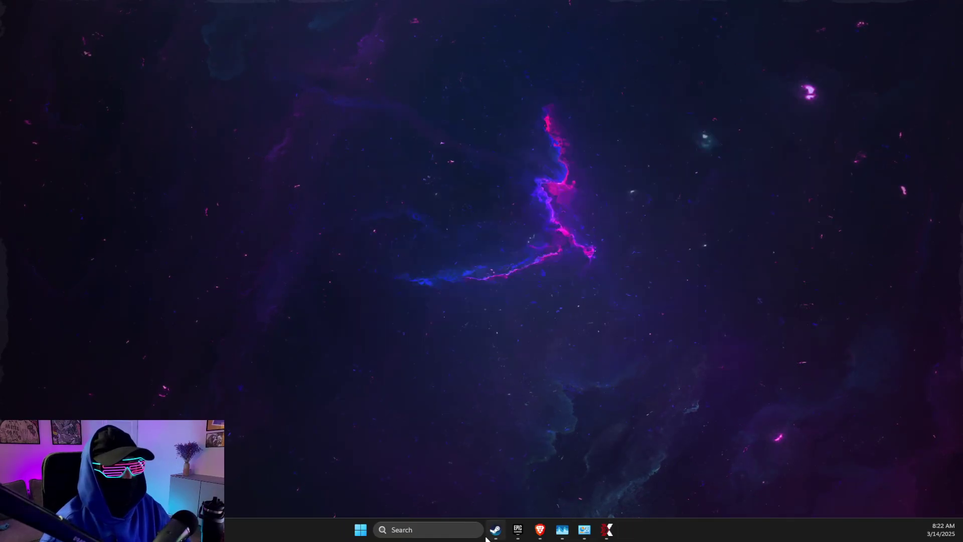
pyautogui.press('super')
pyautogui.write('settings')
pyautogui.click(418, 223)
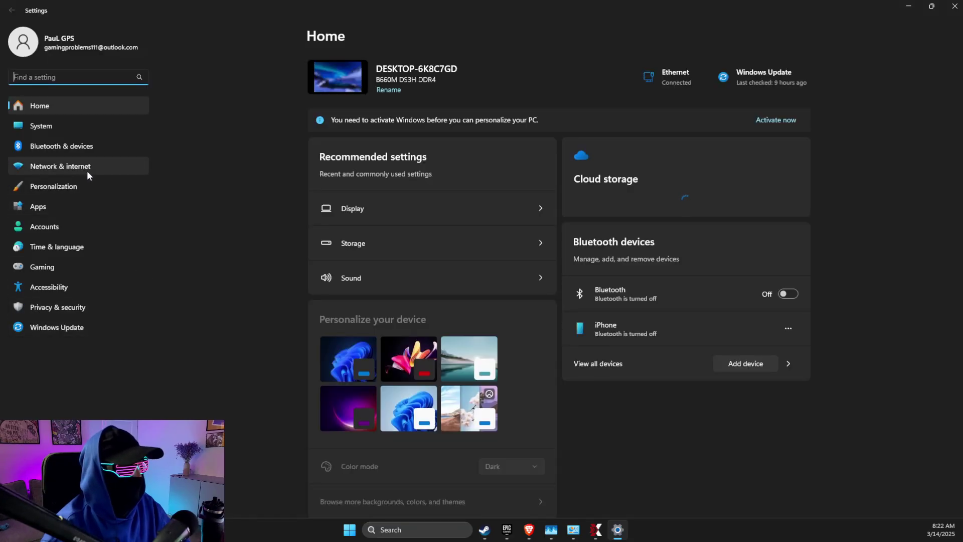
pyautogui.click(87, 174)
pyautogui.click(375, 350)
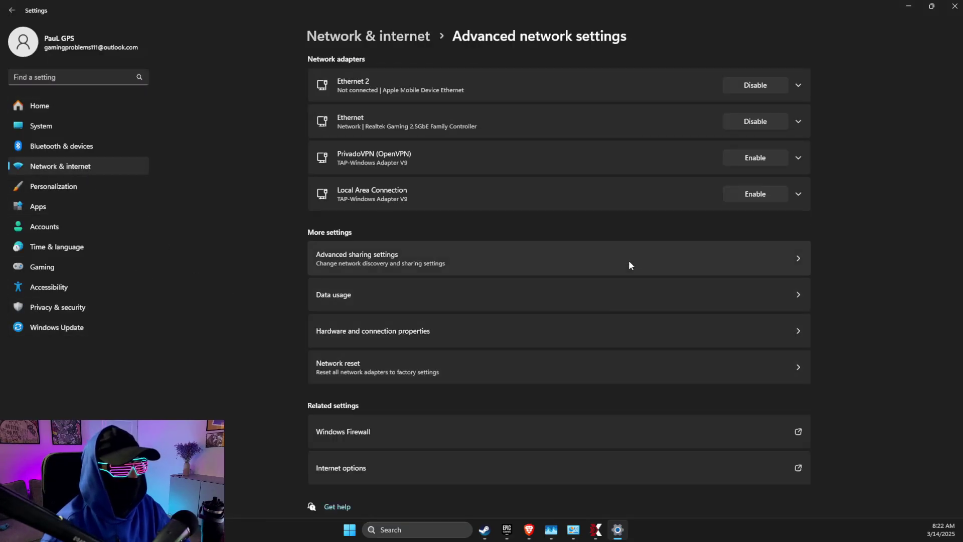
pyautogui.click(420, 368)
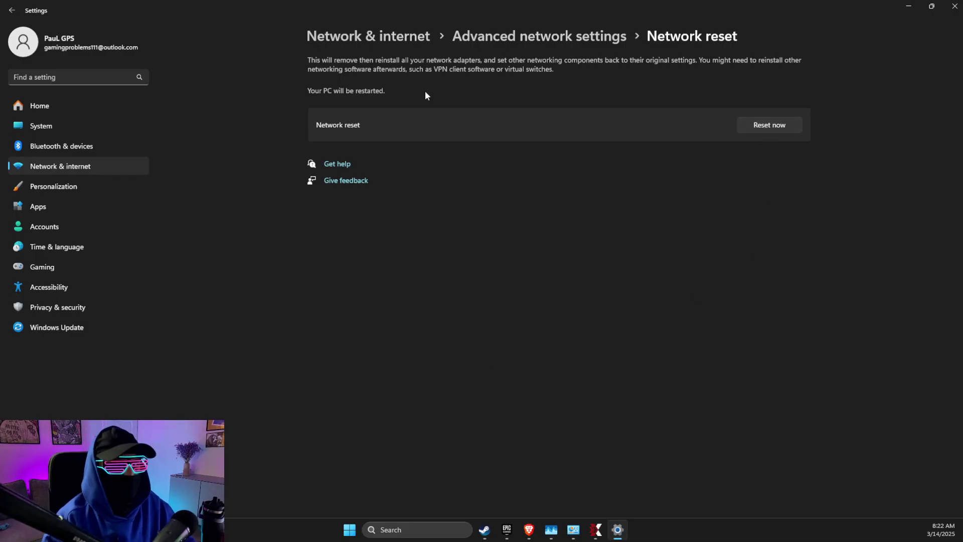
pyautogui.click(12, 10)
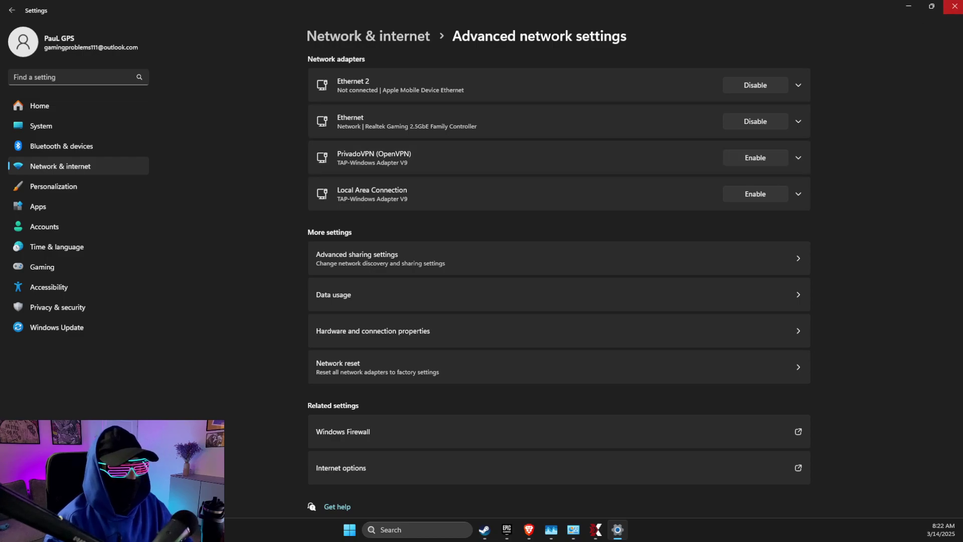
# Open Network Connections from Control Panel's Network and Sharing Center.
pyautogui.hotkey('alt', 'F4')
pyautogui.click(450, 530)
pyautogui.write('conm')
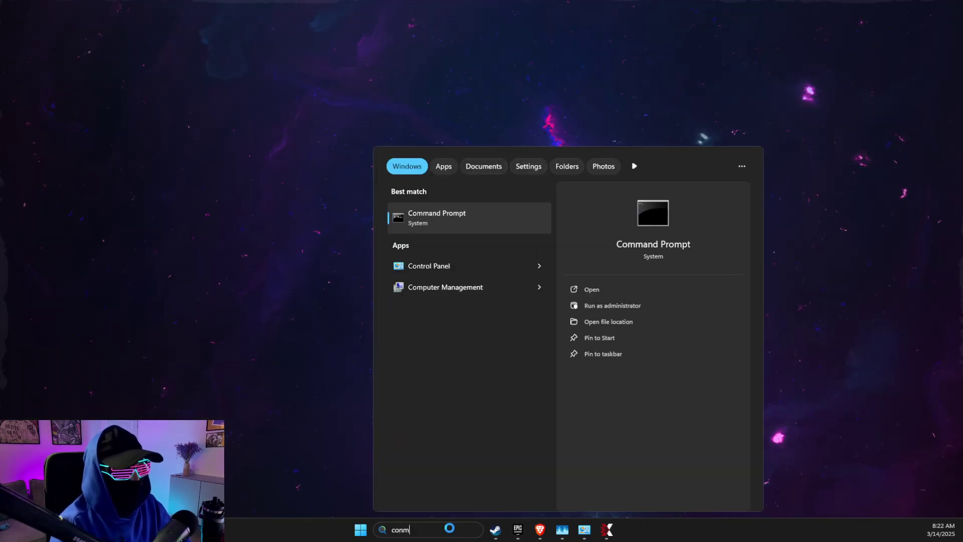
pyautogui.write('ntrol panel')
pyautogui.press('Return')
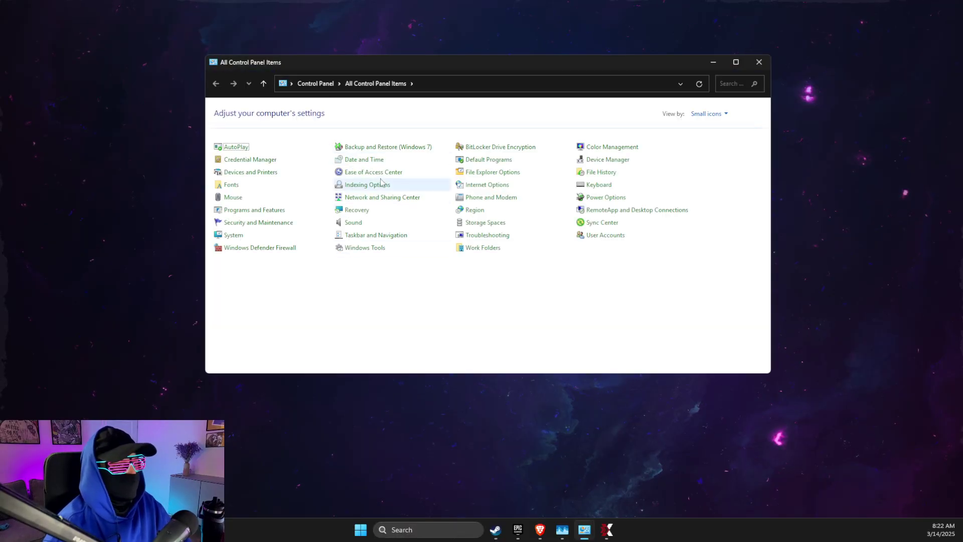
pyautogui.click(379, 198)
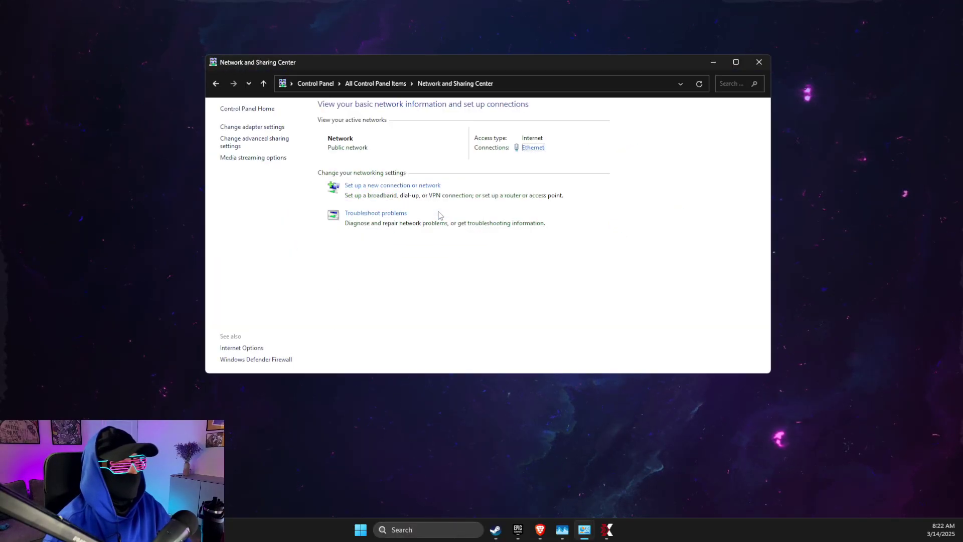
pyautogui.click(236, 127)
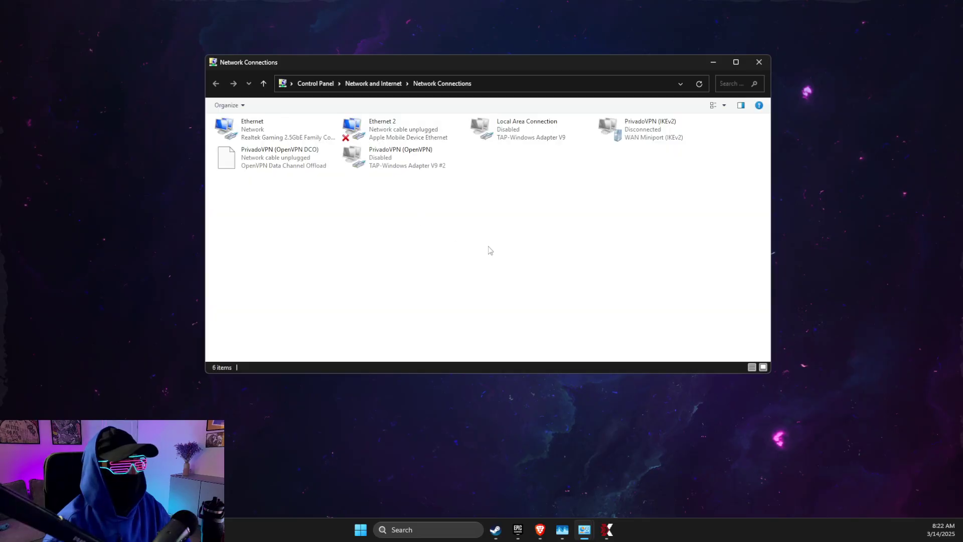
# Verify Ethernet's IPv4 DNS is 8.8.8.8 and 8.8.4.4, closing everything unchanged.
pyautogui.rightClick(252, 130)
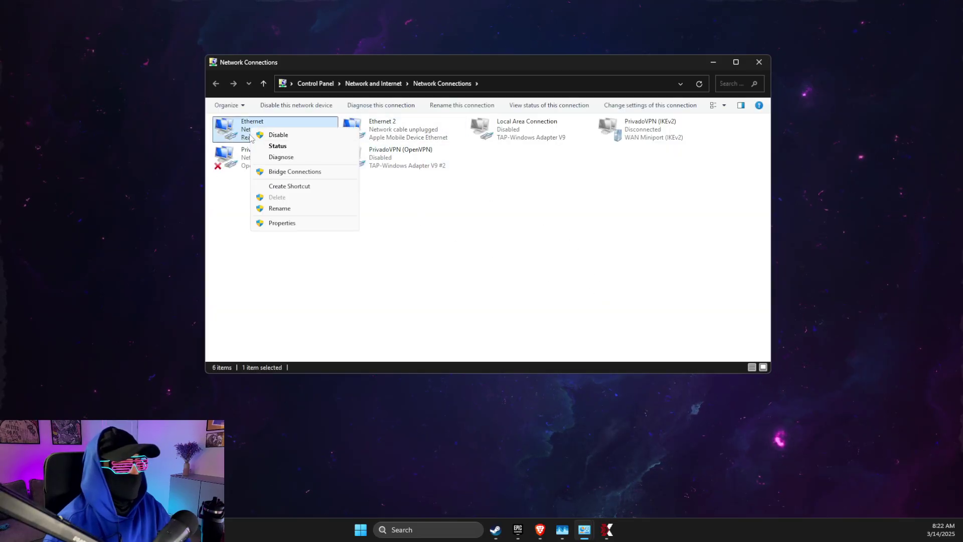
pyautogui.click(296, 222)
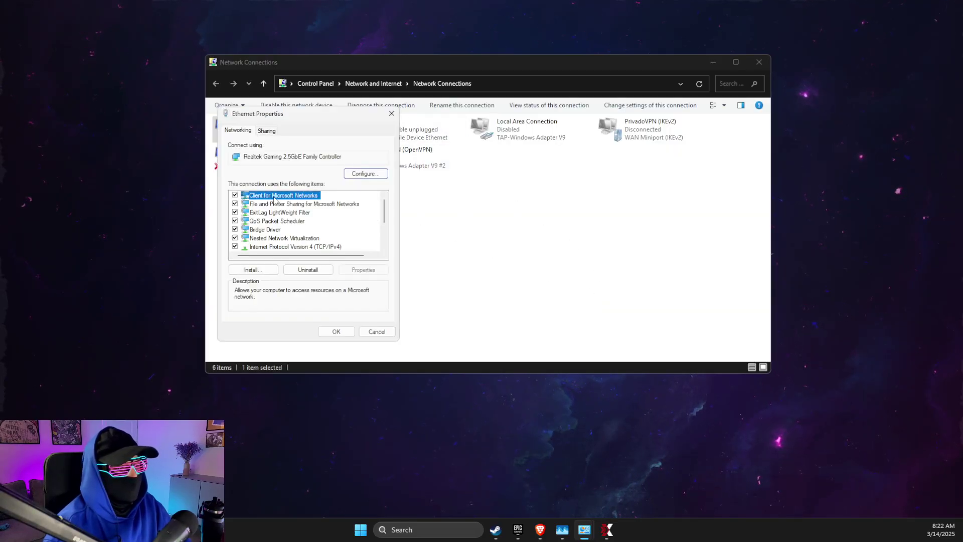
pyautogui.doubleClick(280, 247)
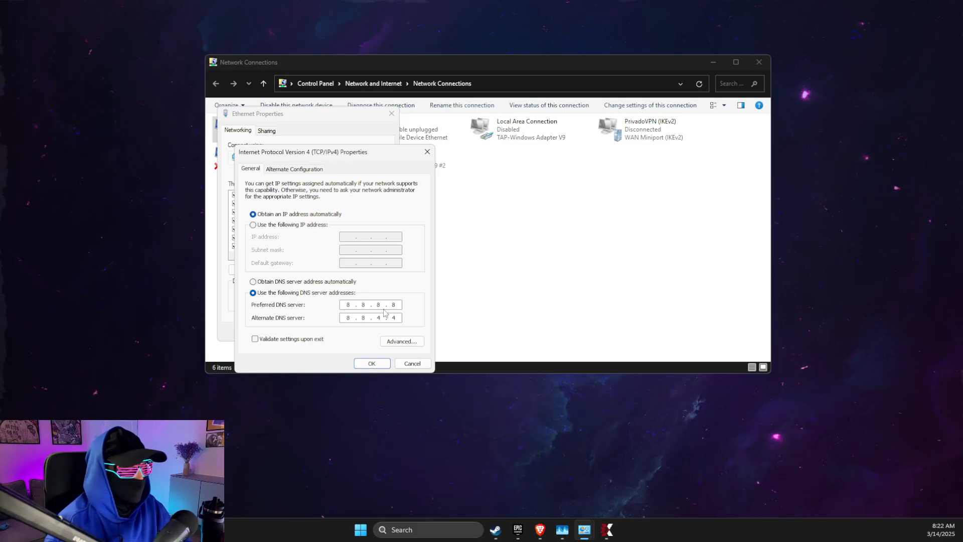
pyautogui.click(413, 365)
pyautogui.click(383, 333)
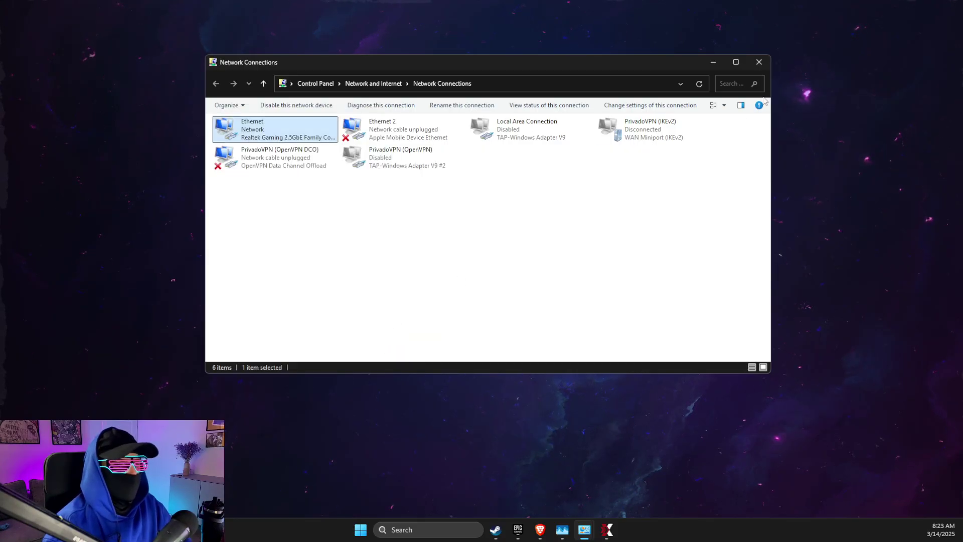
pyautogui.click(759, 62)
# Launch the Local Group Policy Editor (gpedit.msc) from the Run dialog.
pyautogui.click(760, 61)
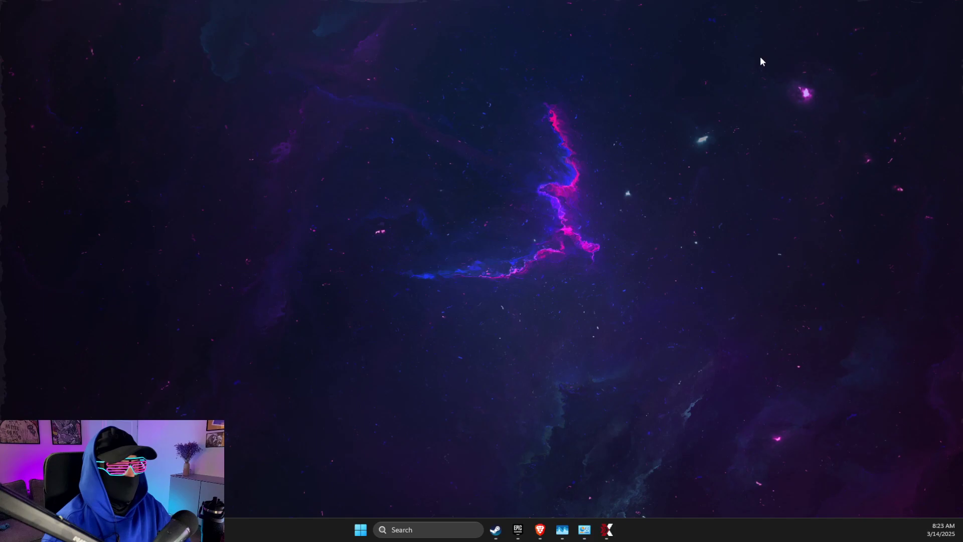
pyautogui.click(415, 529)
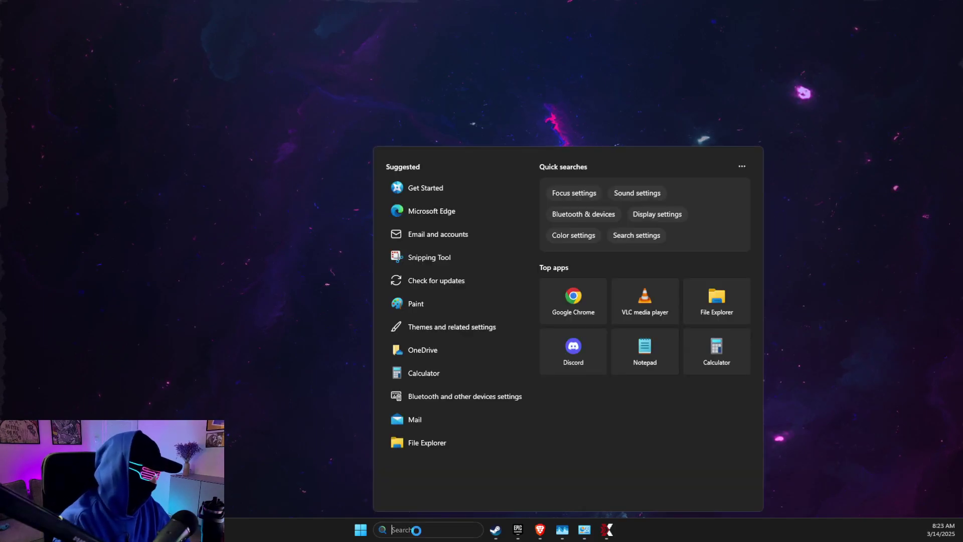
pyautogui.write('run')
pyautogui.click(438, 213)
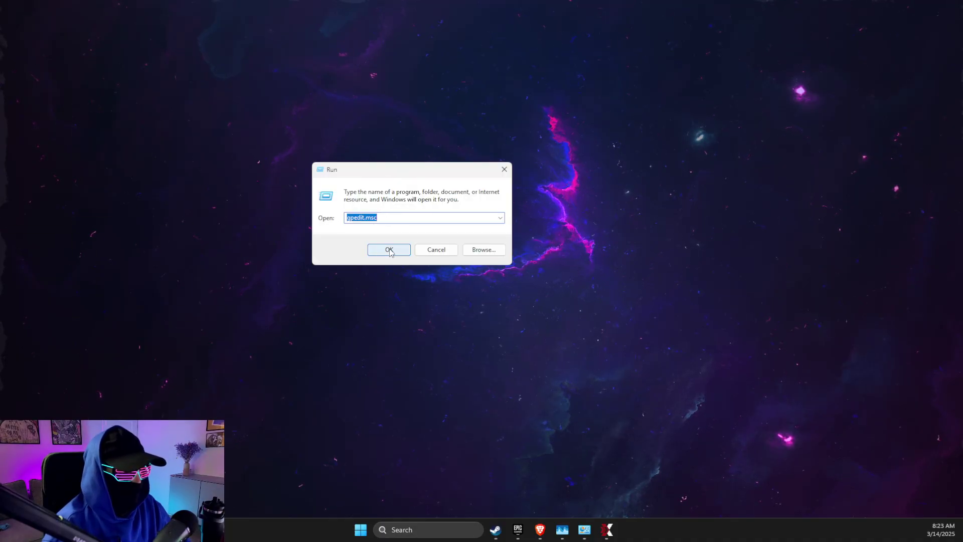
pyautogui.click(389, 249)
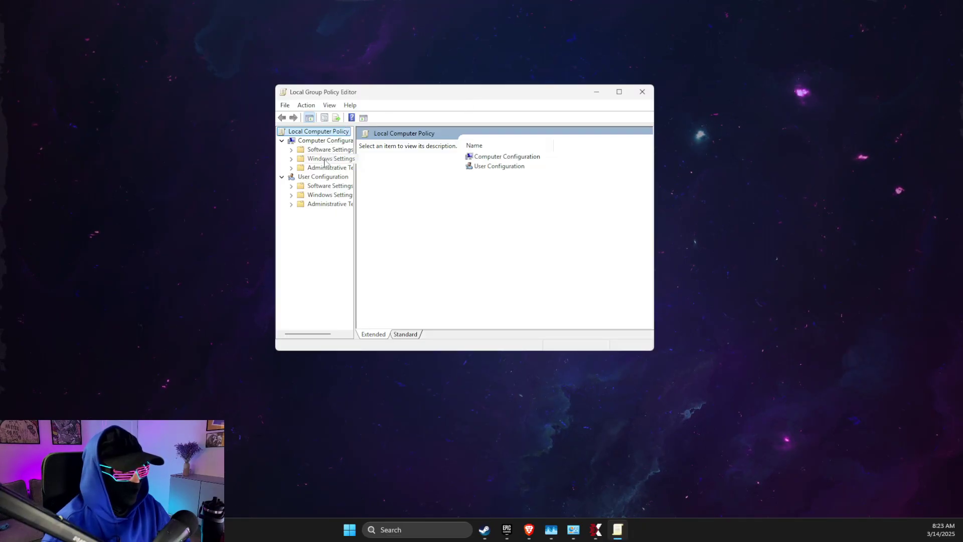
# Set Policy-based QoS DSCP Marking Override to ignore application marking requests.
pyautogui.doubleClick(324, 159)
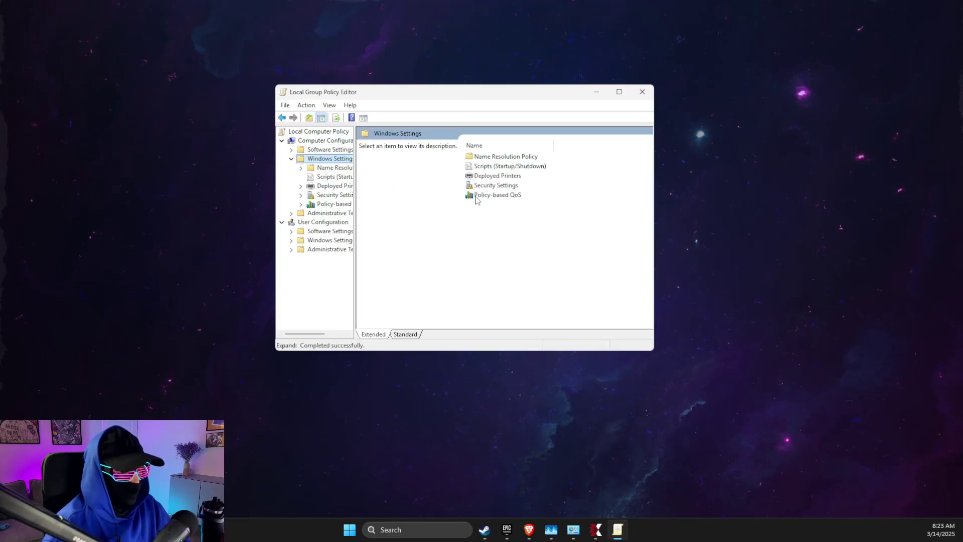
pyautogui.click(476, 200)
pyautogui.rightClick(476, 199)
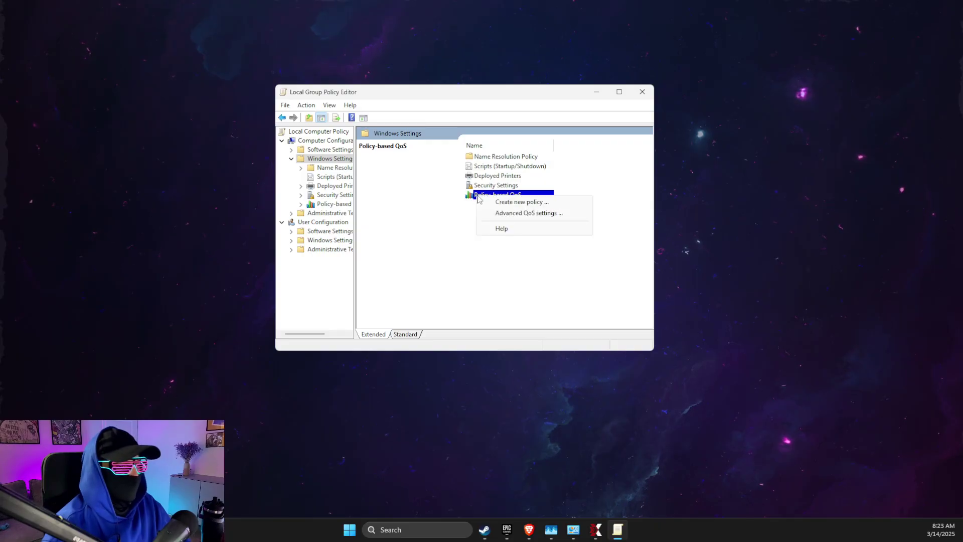
pyautogui.click(504, 217)
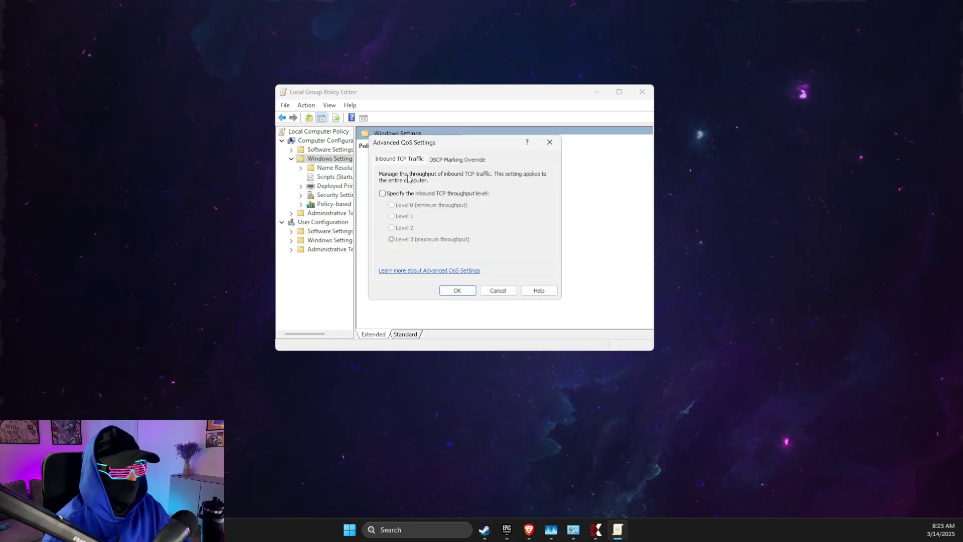
pyautogui.click(443, 161)
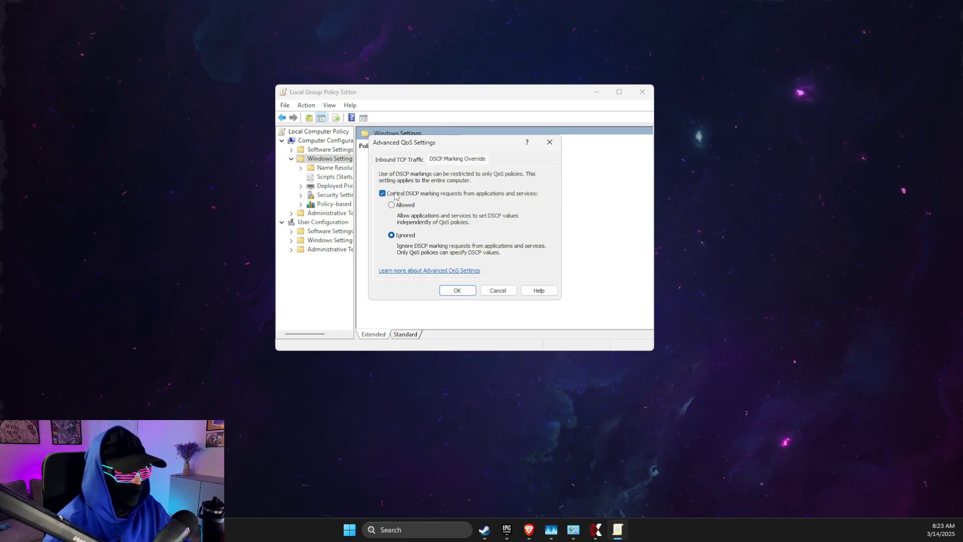
pyautogui.click(457, 291)
# Create a QoS policy 'Dota2' with DSCP 46, limited to a specific executable.
pyautogui.rightClick(480, 197)
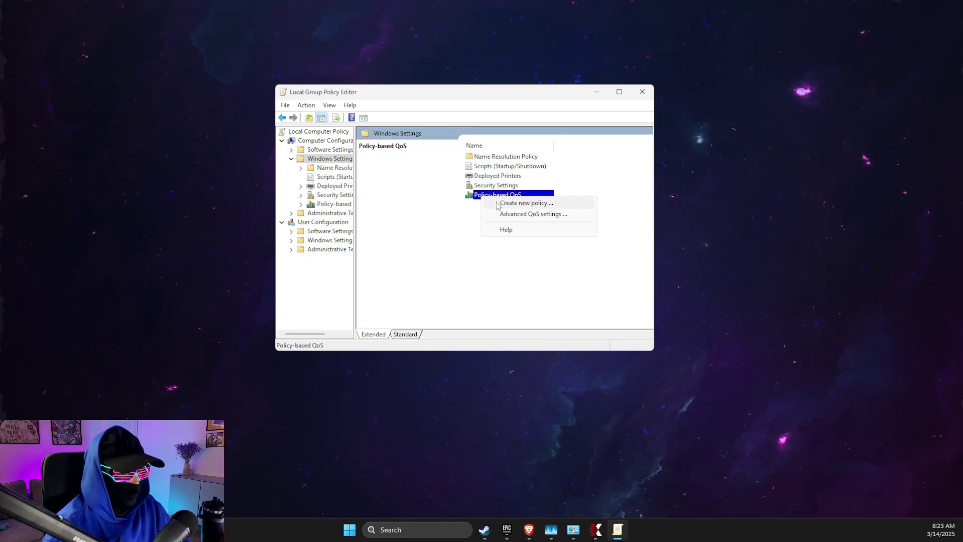
pyautogui.click(483, 201)
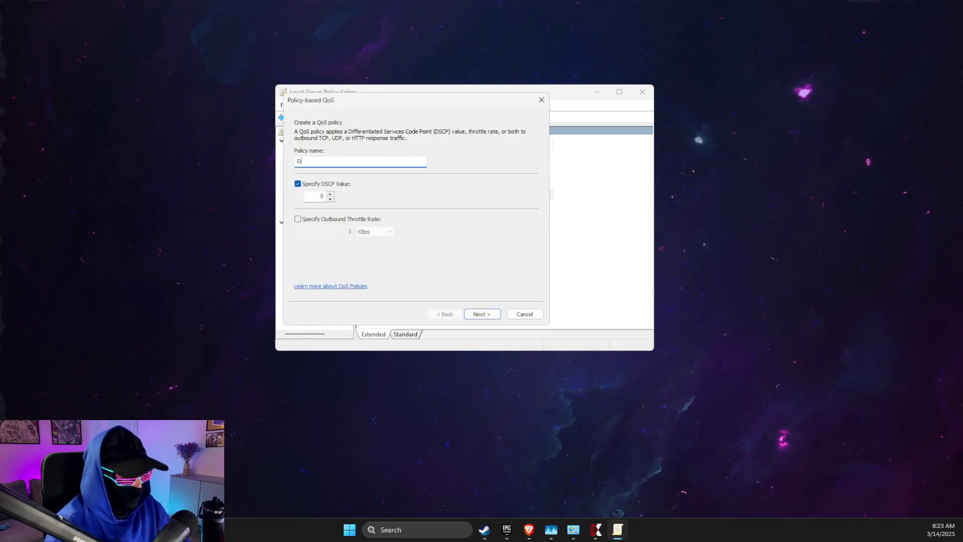
pyautogui.write('Dota2')
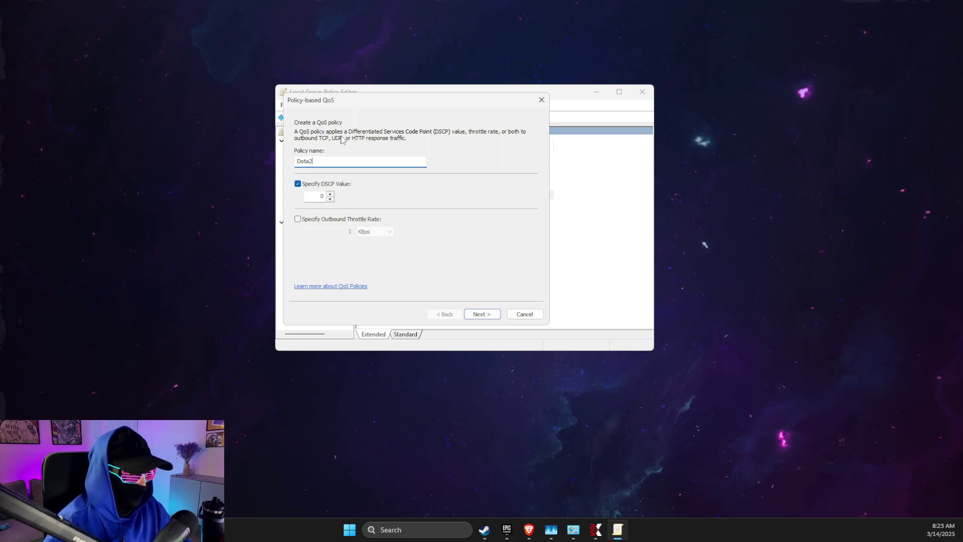
pyautogui.click(322, 195)
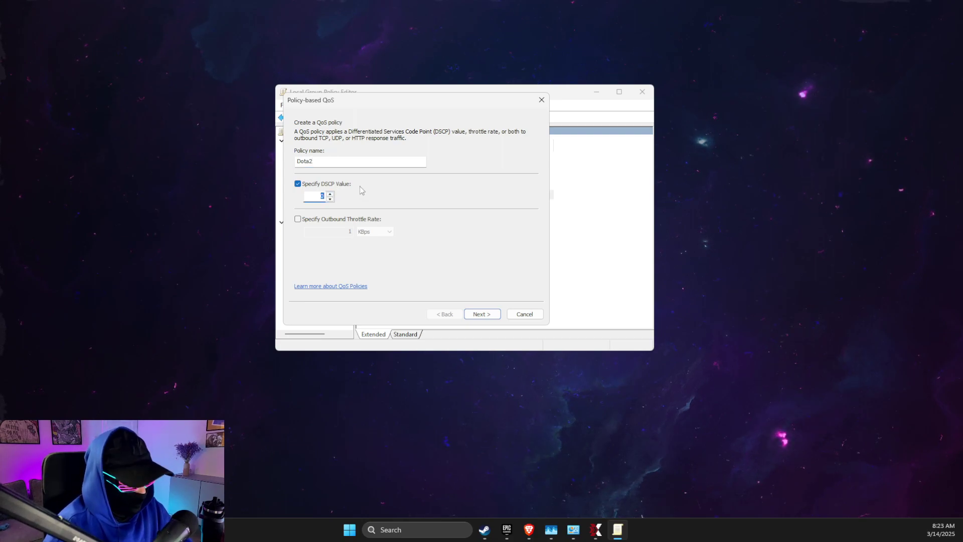
pyautogui.write('46')
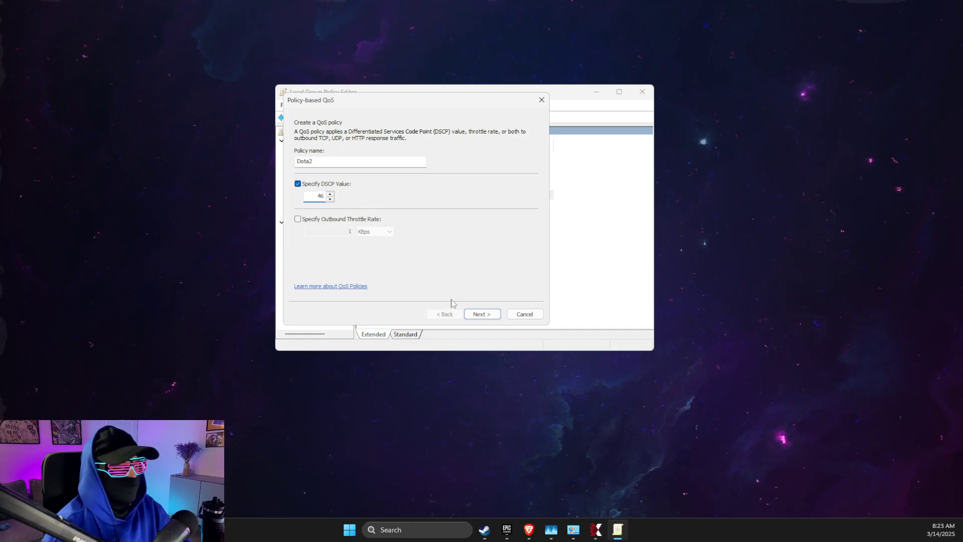
pyautogui.click(481, 314)
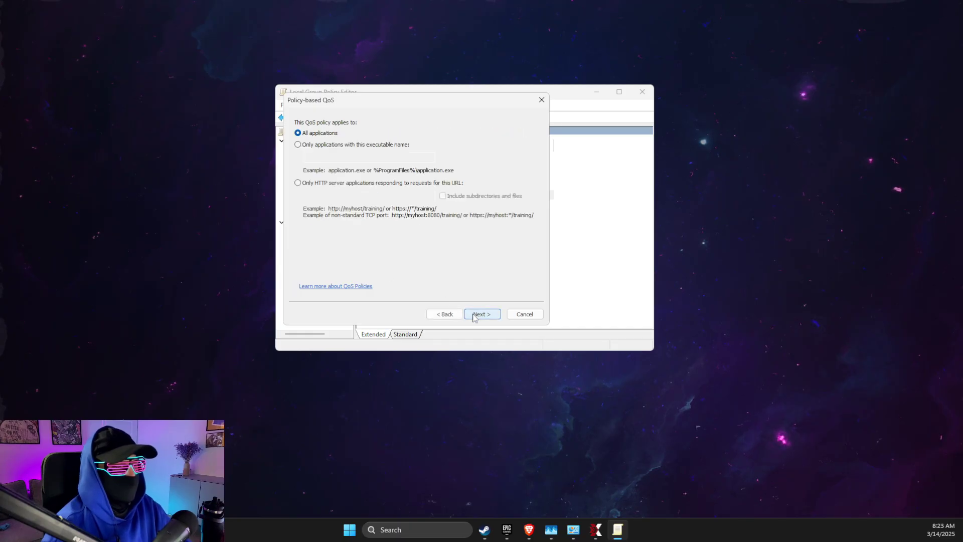
pyautogui.click(298, 145)
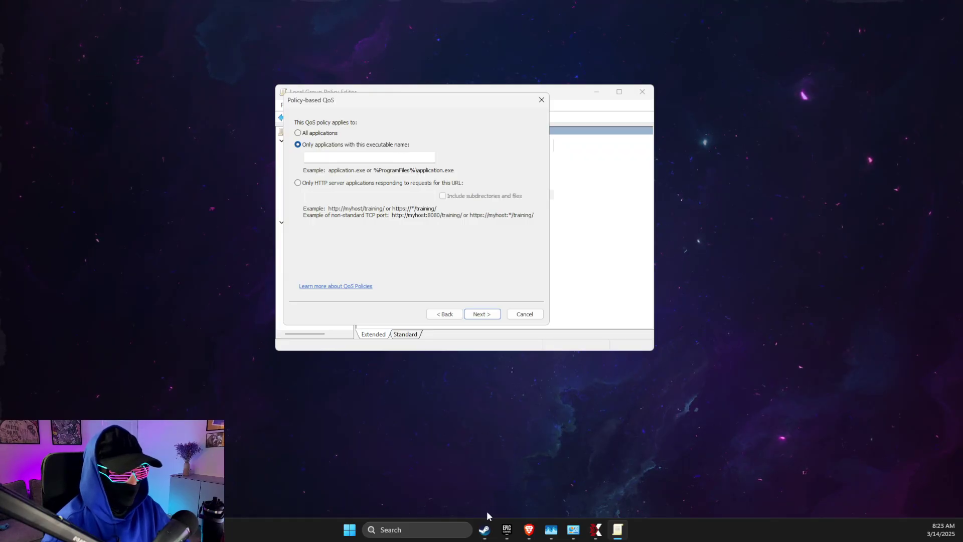
# Open Dota 2's local install folder from its Steam Installed Files properties.
pyautogui.click(485, 528)
pyautogui.rightClick(202, 183)
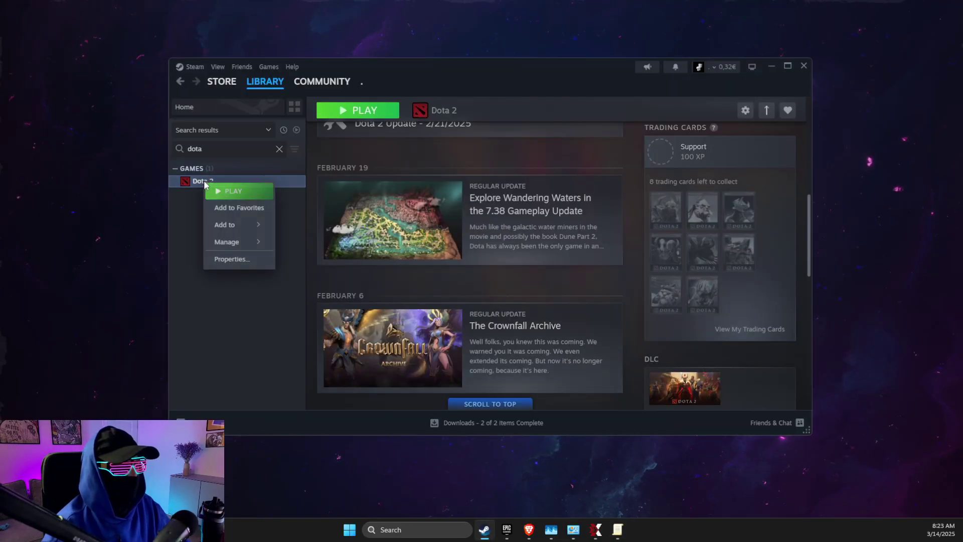
pyautogui.click(235, 258)
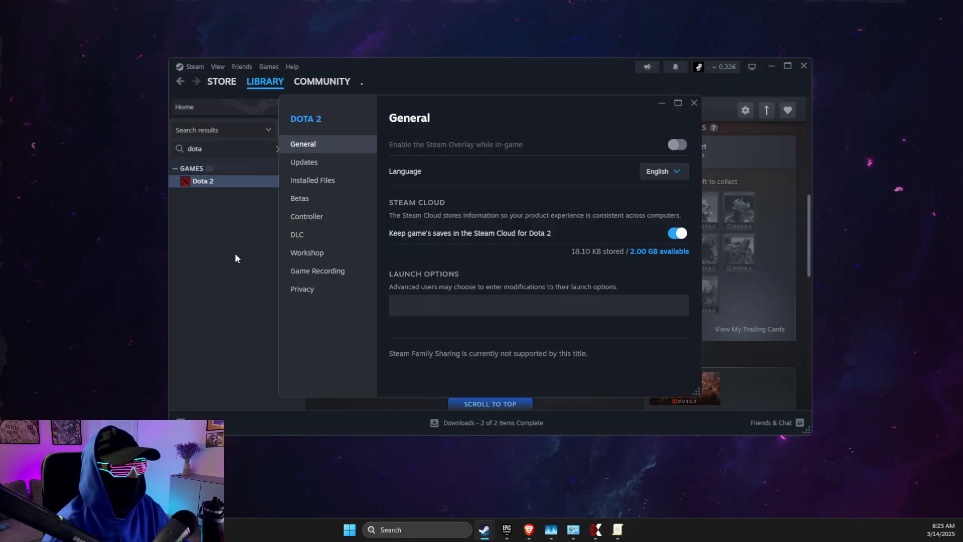
pyautogui.click(329, 182)
pyautogui.click(662, 150)
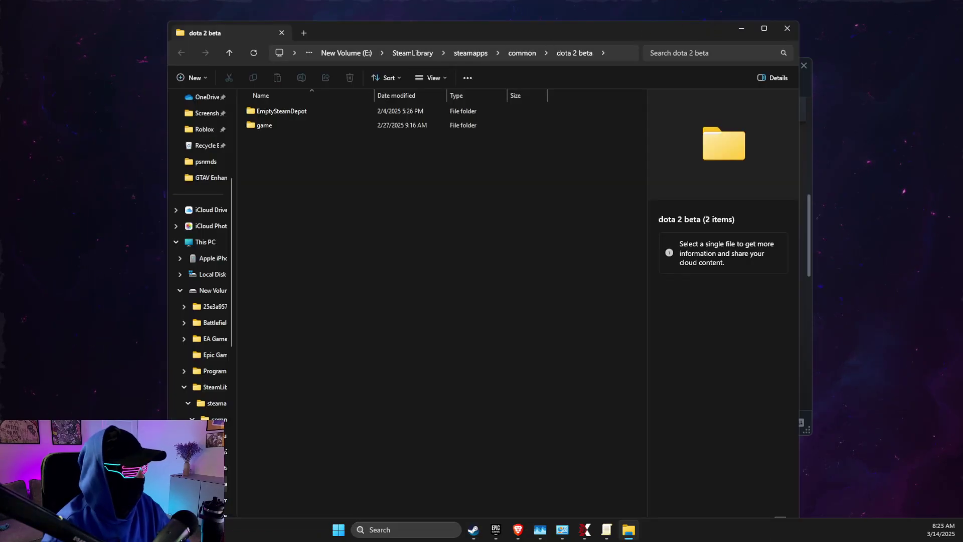
# Navigate to game\bin\win64 and select dota2.exe.
pyautogui.click(281, 125)
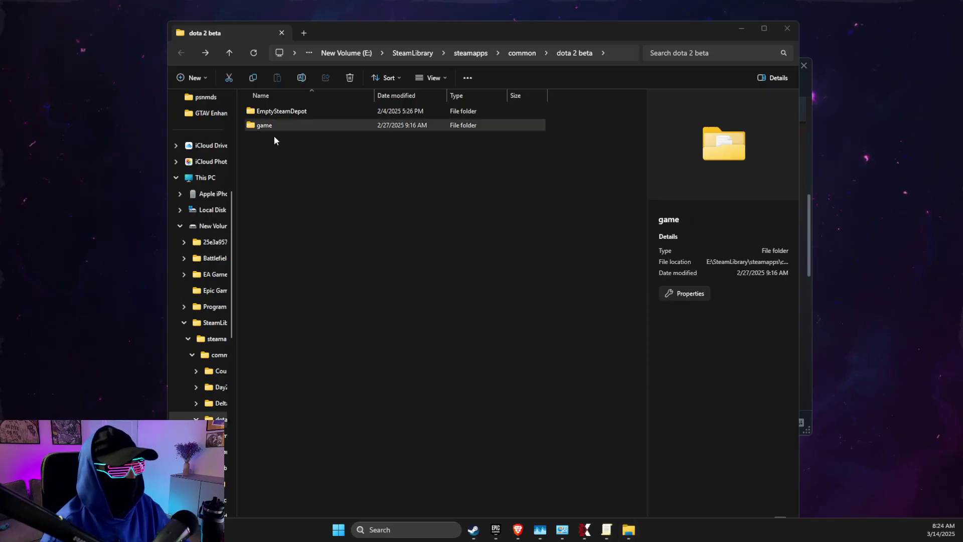
pyautogui.doubleClick(271, 127)
pyautogui.doubleClick(281, 115)
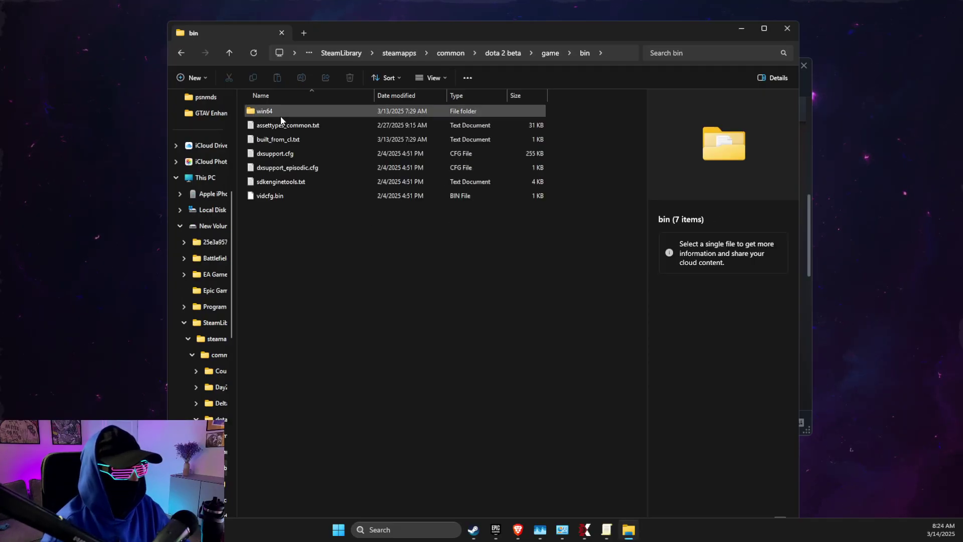
pyautogui.doubleClick(281, 117)
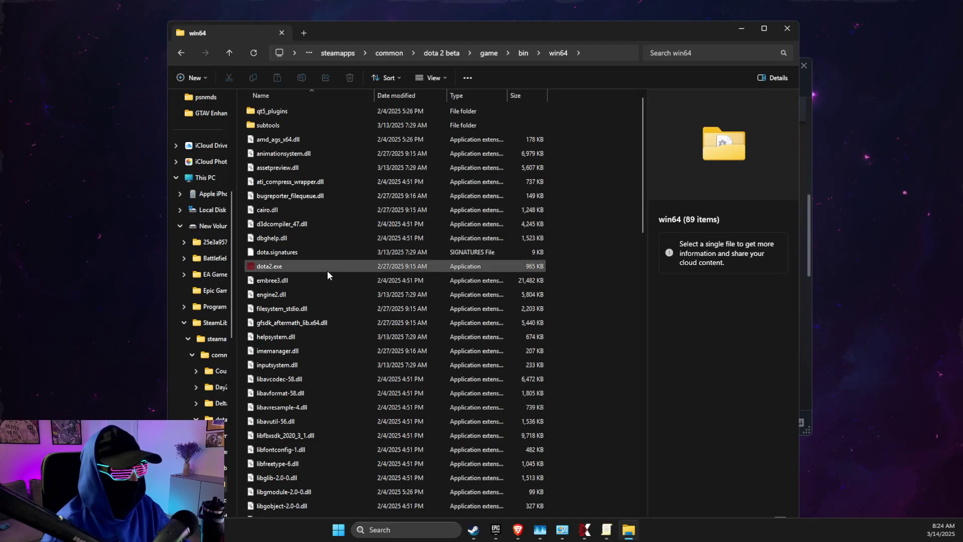
pyautogui.click(286, 267)
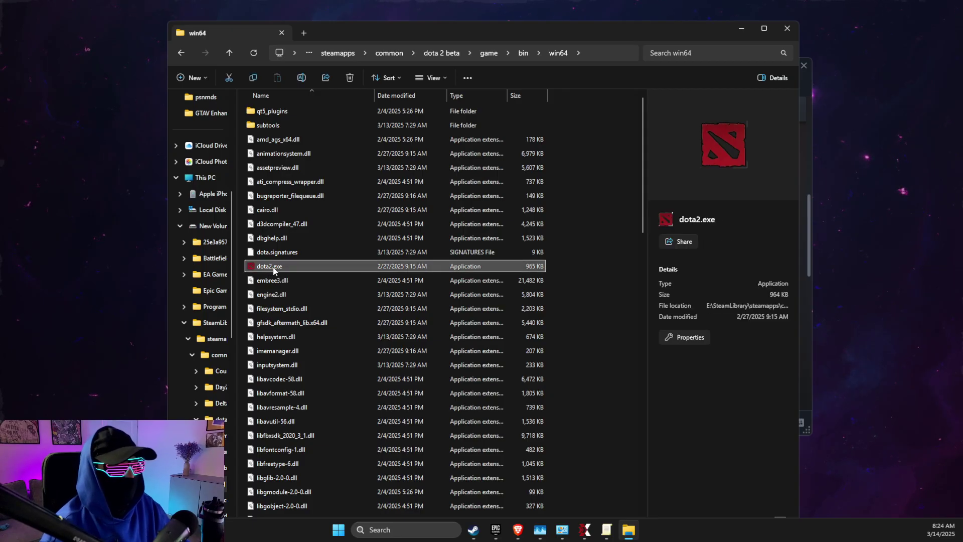
# Check the file name extensions view option and reveal the win64 folder's full path.
pyautogui.click(434, 79)
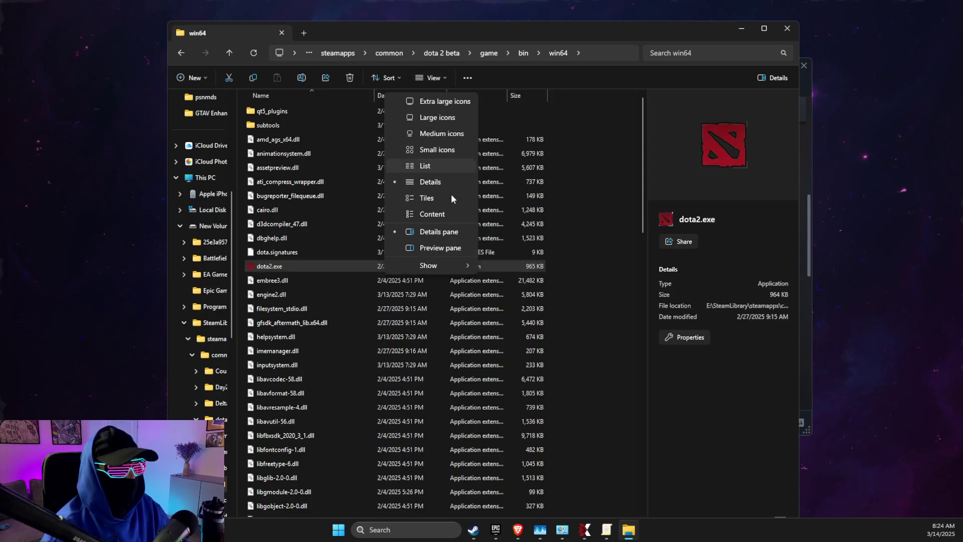
pyautogui.click(457, 263)
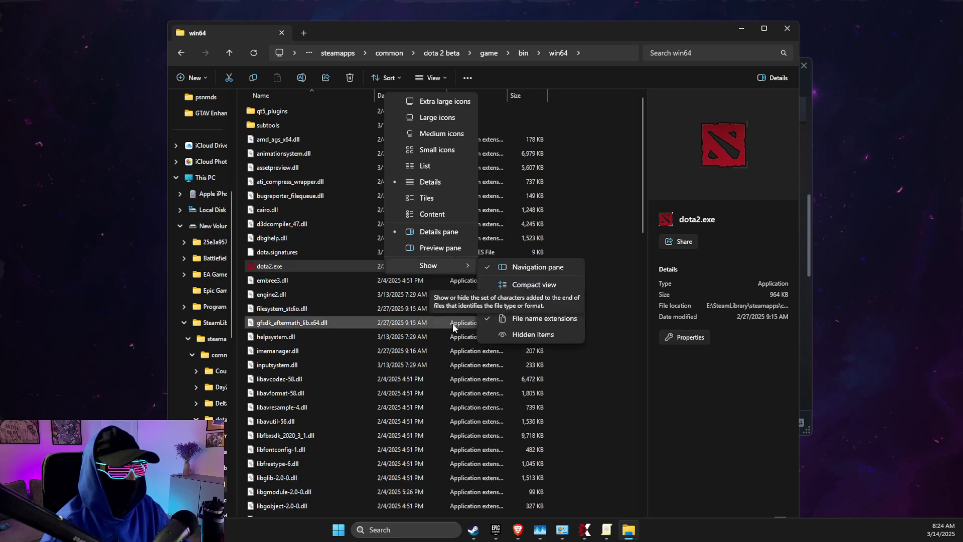
pyautogui.click(271, 279)
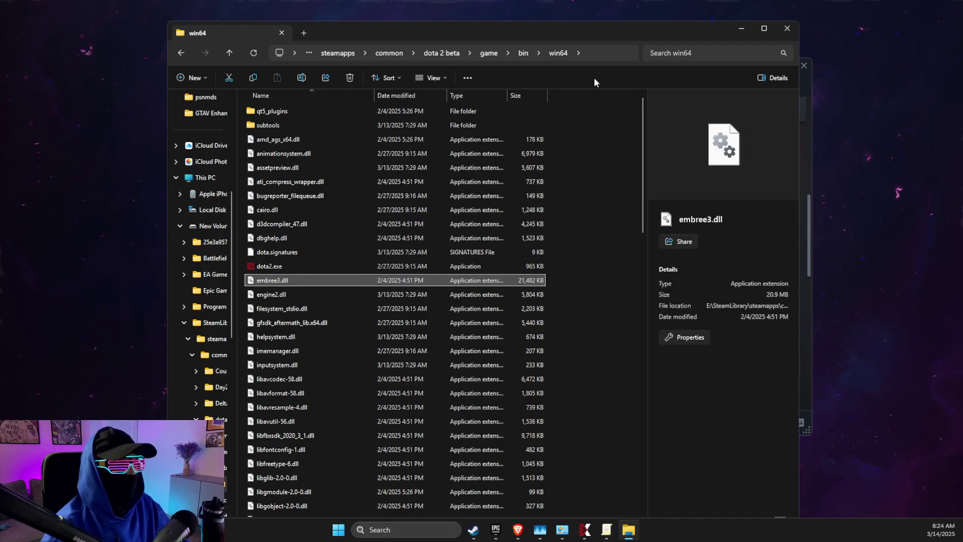
pyautogui.click(598, 53)
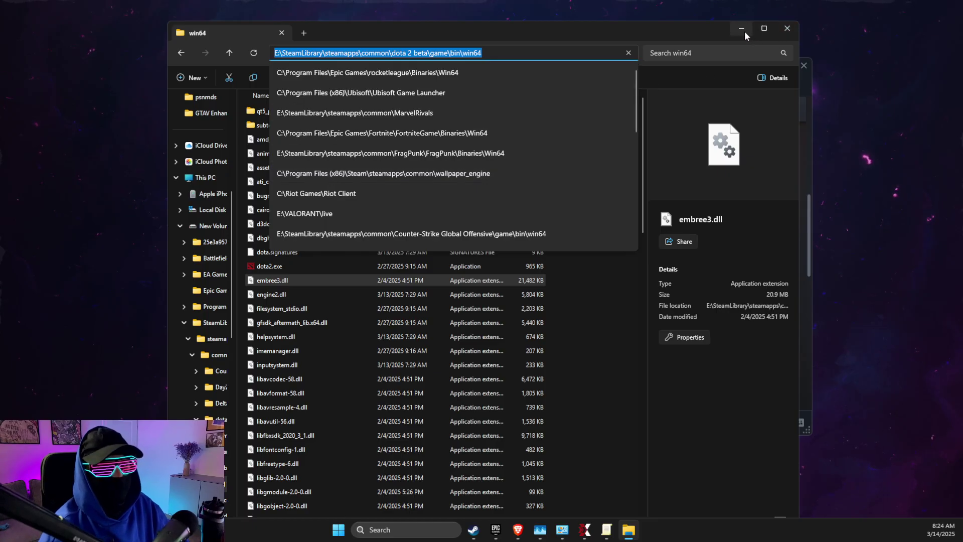
# Set the QoS policy's executable to dota2.exe with protocol TCP and UDP, and finish.
pyautogui.click(607, 529)
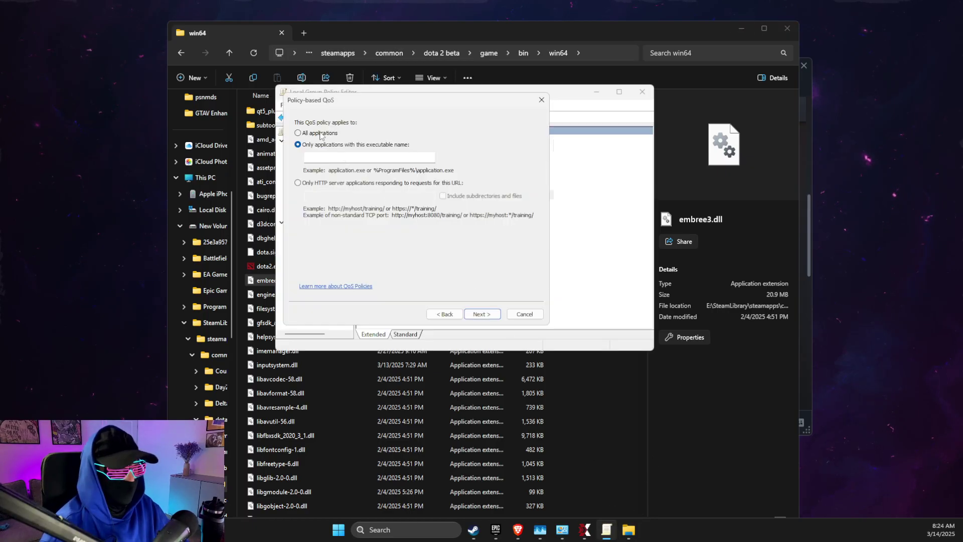
pyautogui.click(321, 157)
pyautogui.write('dota2')
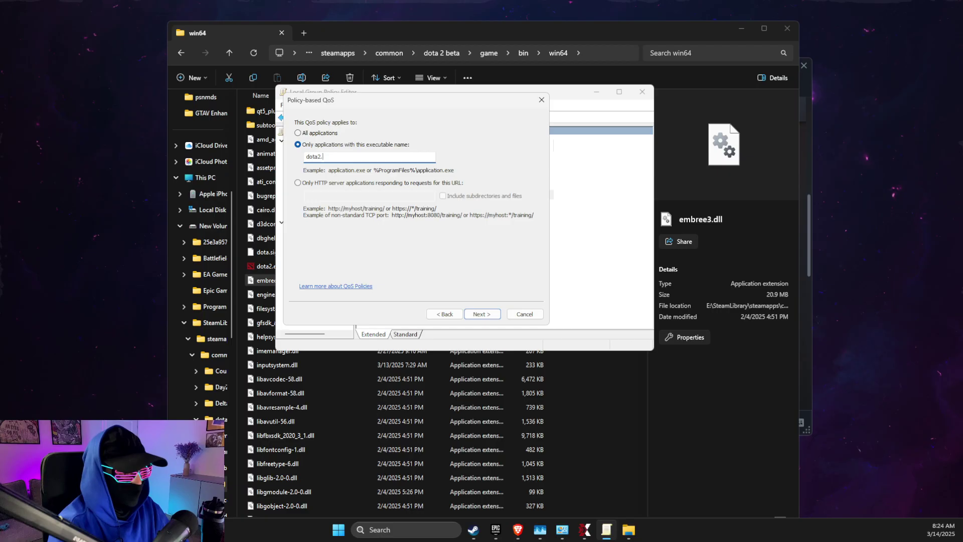
pyautogui.write('.exe')
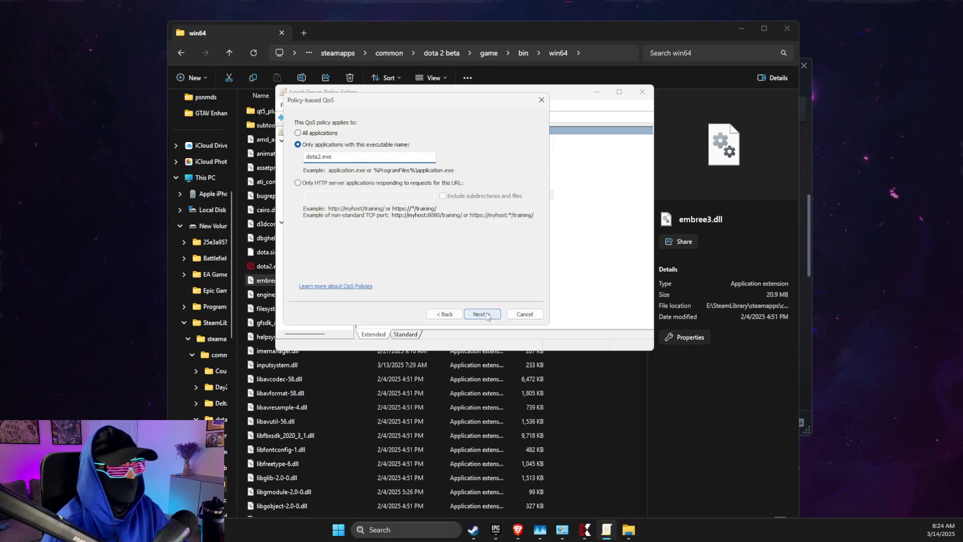
pyautogui.click(482, 314)
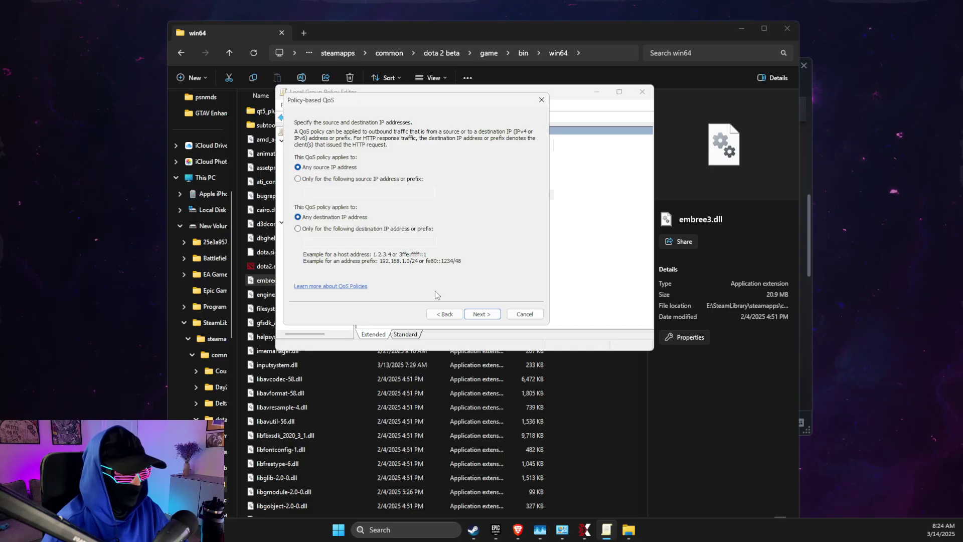
pyautogui.click(482, 314)
pyautogui.click(332, 163)
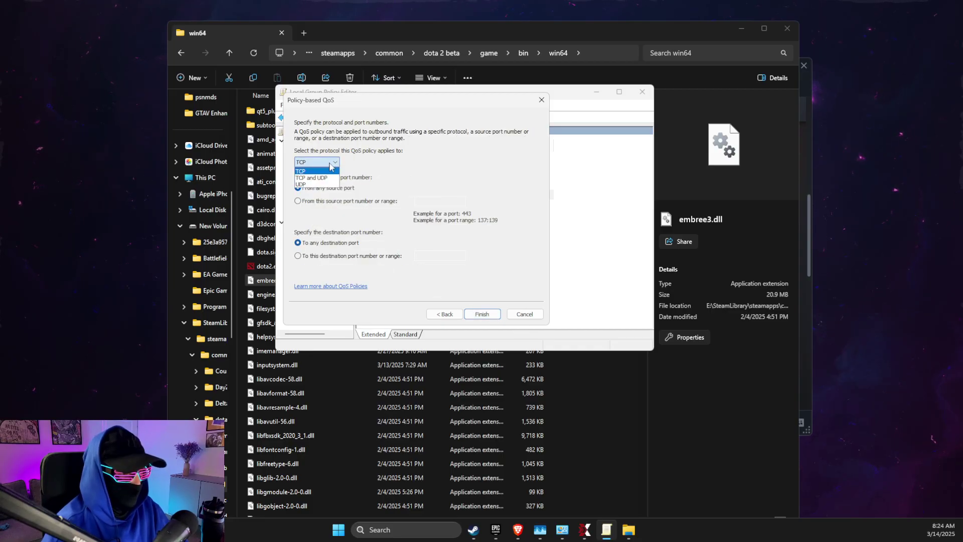
pyautogui.click(314, 183)
pyautogui.click(482, 314)
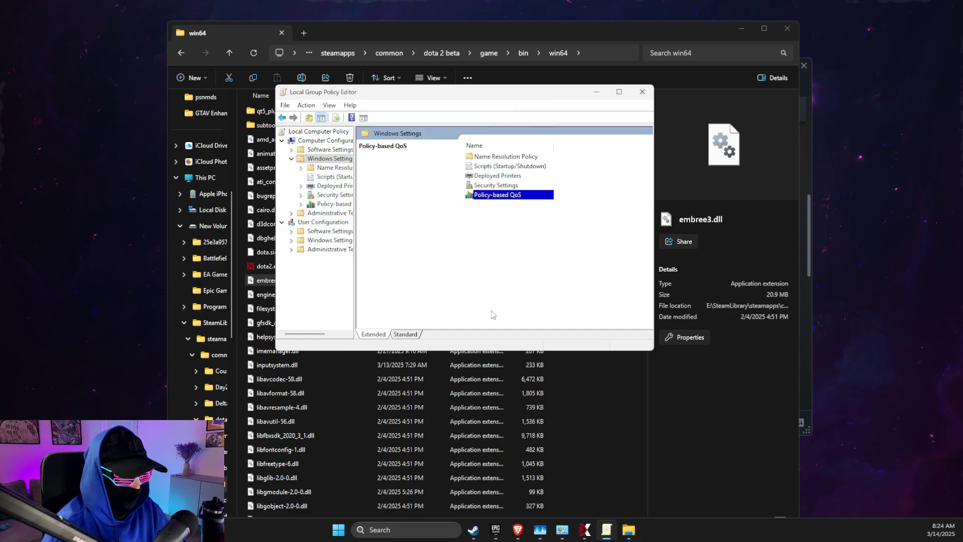
# Close File Explorer and Steam's properties, then open Windows Defender Firewall.
pyautogui.click(603, 53)
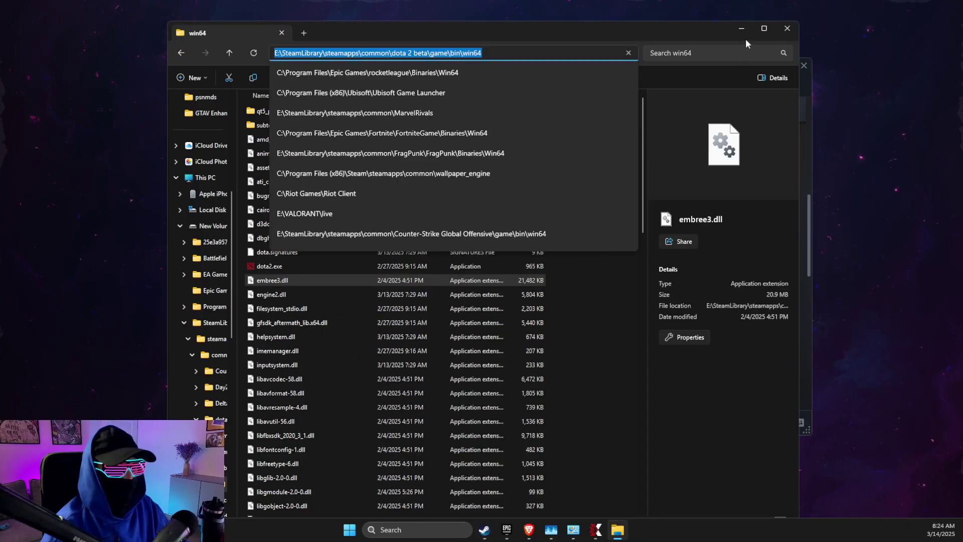
pyautogui.click(779, 28)
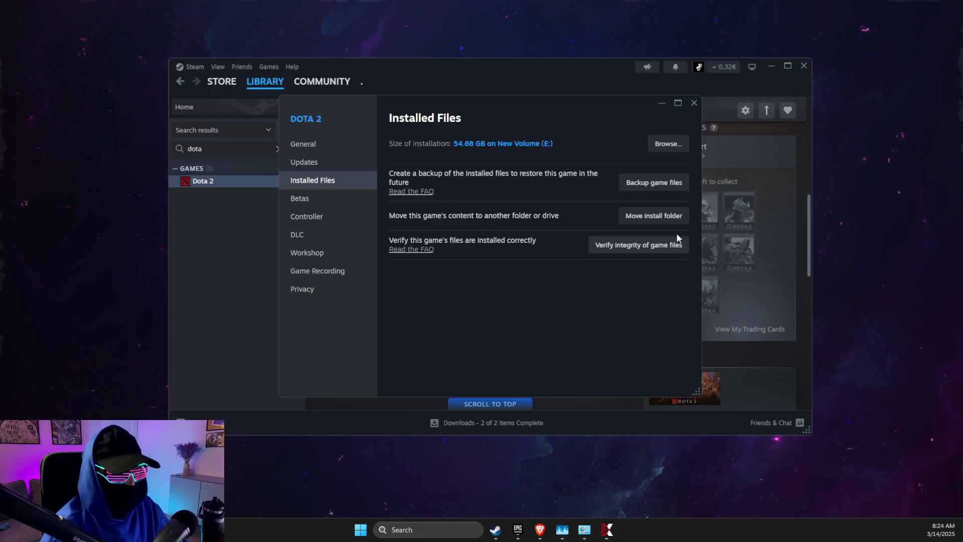
pyautogui.click(694, 103)
pyautogui.click(771, 65)
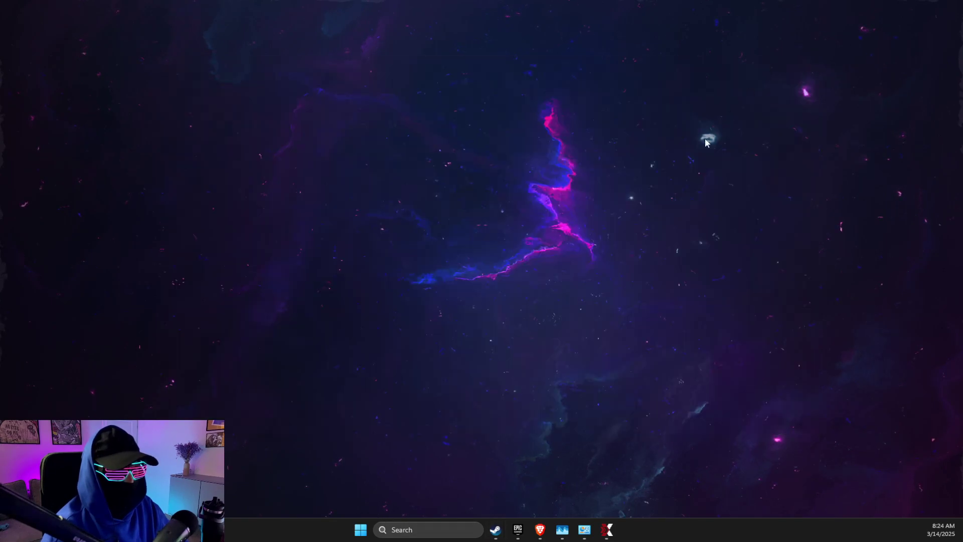
pyautogui.click(434, 527)
pyautogui.write('windows defender Firewall')
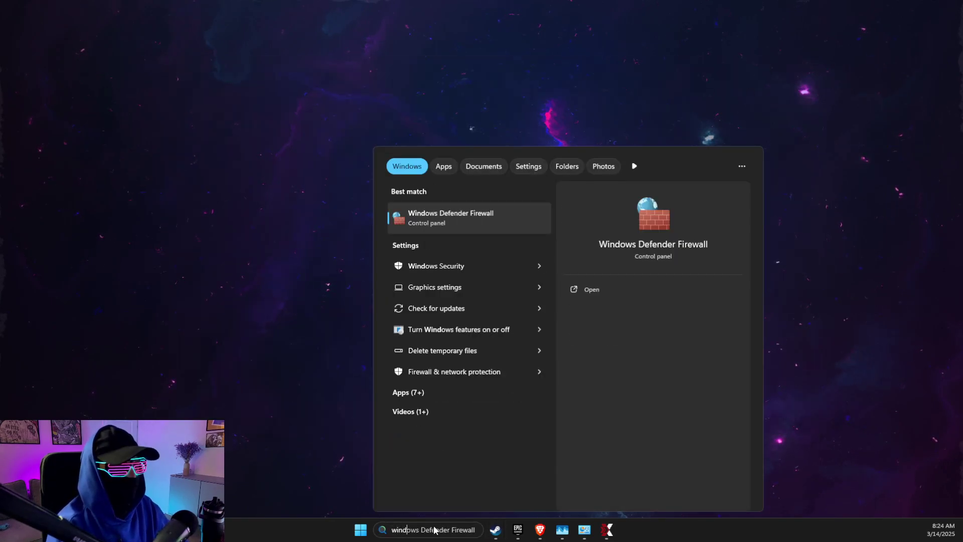
pyautogui.press('Return')
# Unlock the allowed apps list and browse to Dota 2's win64 folder.
pyautogui.click(277, 135)
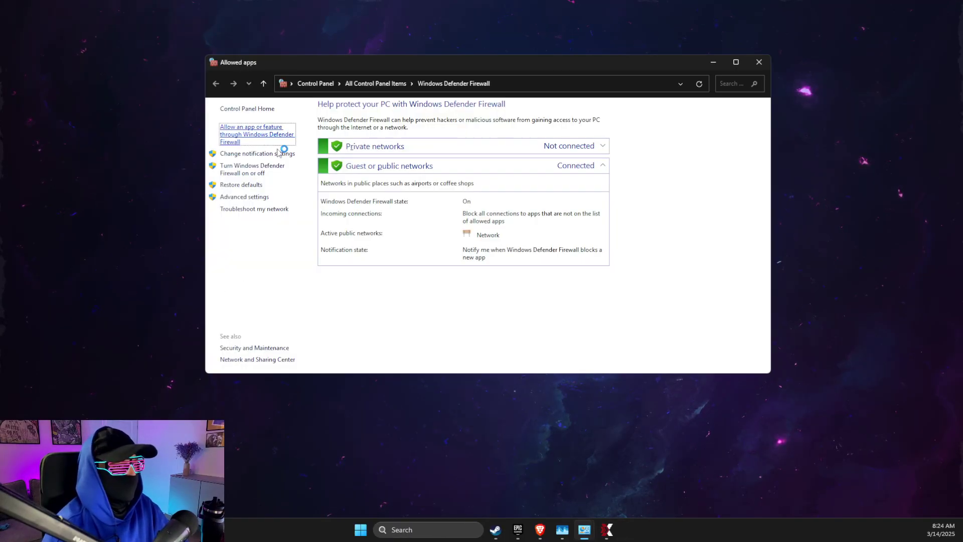
pyautogui.click(602, 136)
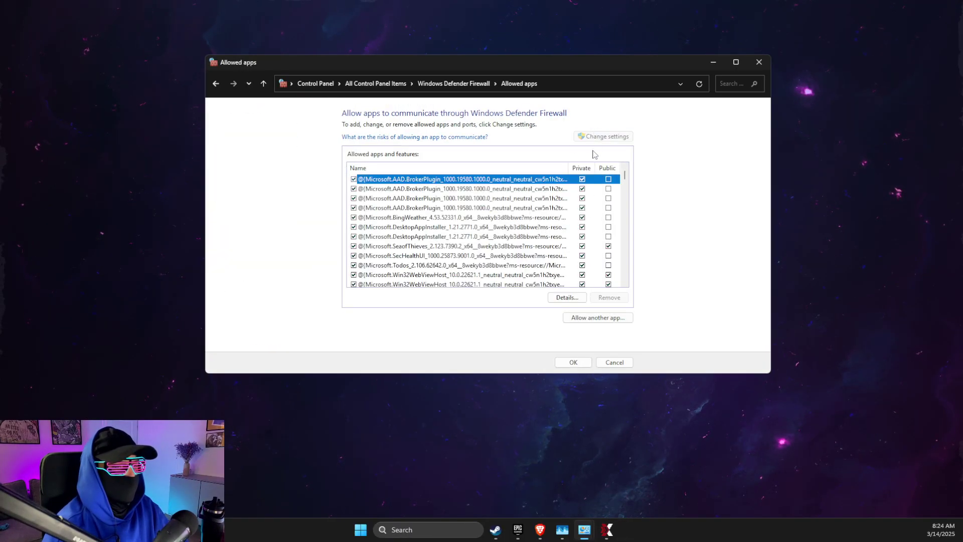
pyautogui.click(582, 317)
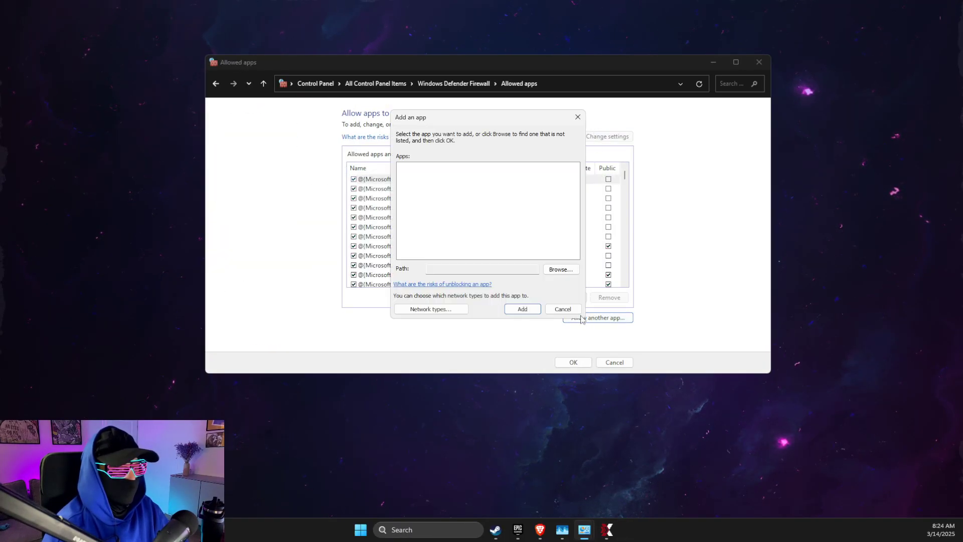
pyautogui.click(559, 272)
pyautogui.click(691, 153)
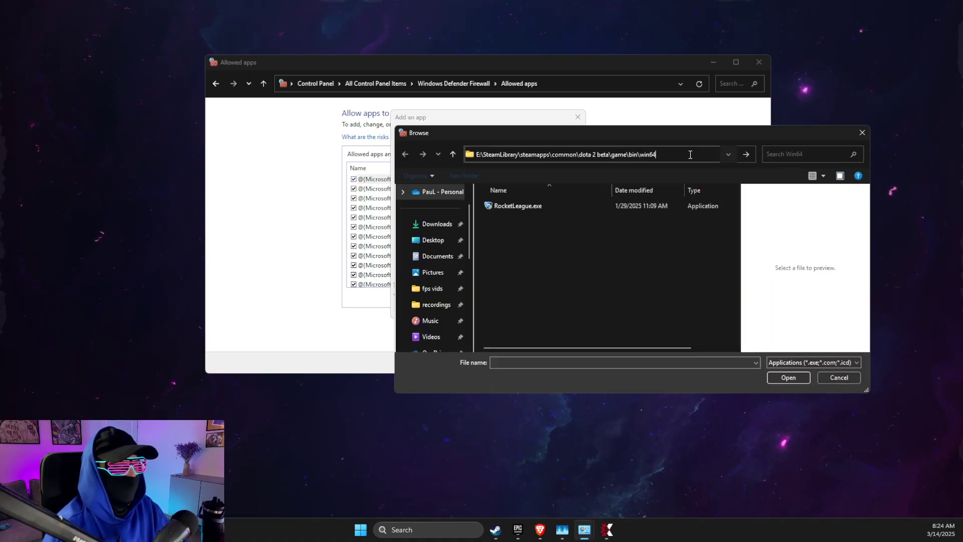
pyautogui.press('Return')
# Add dota2.exe as an allowed app, dismissing the already-an-exception error.
pyautogui.click(507, 234)
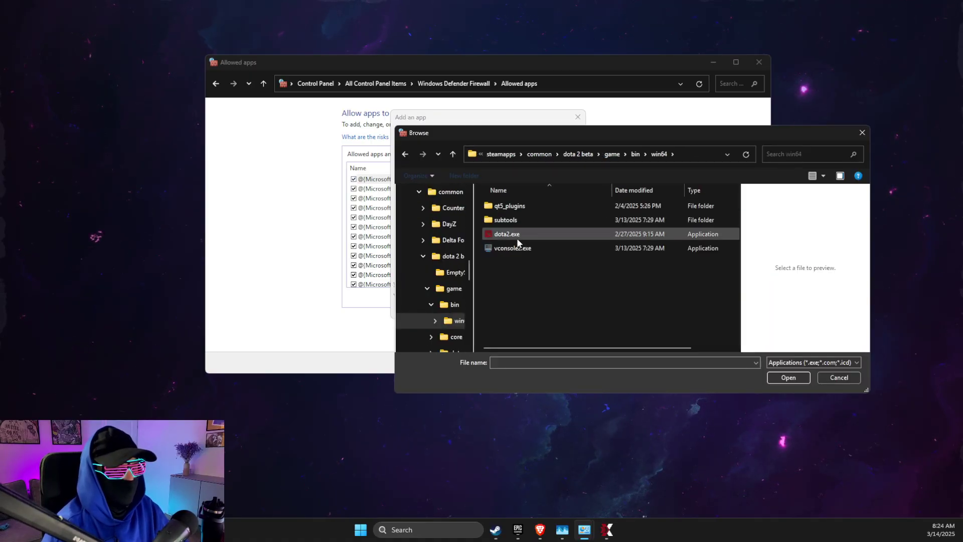
pyautogui.click(789, 377)
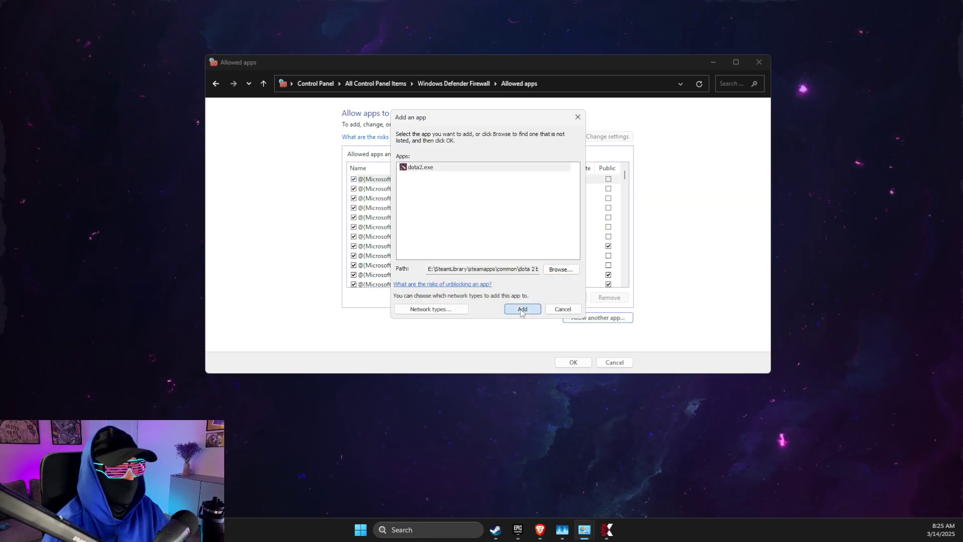
pyautogui.click(523, 310)
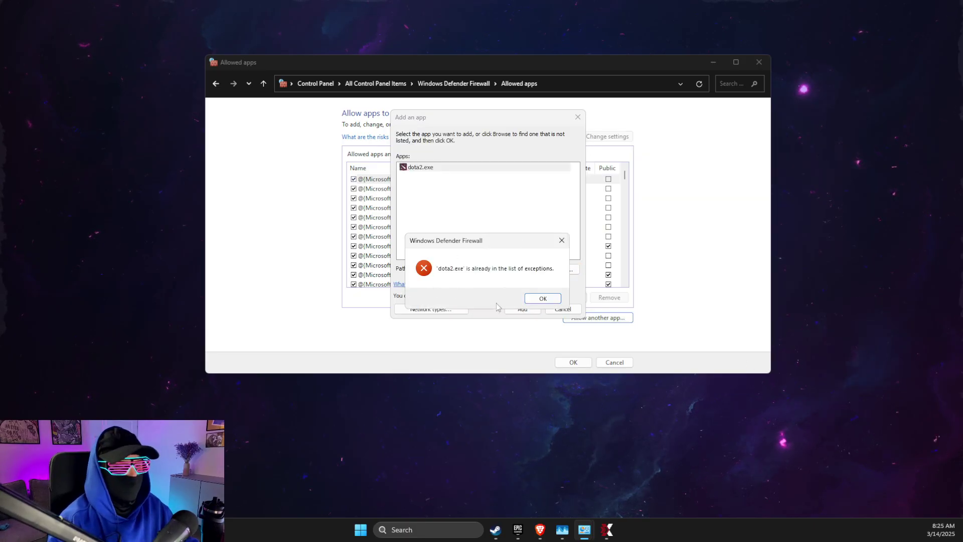
pyautogui.click(535, 299)
pyautogui.click(578, 117)
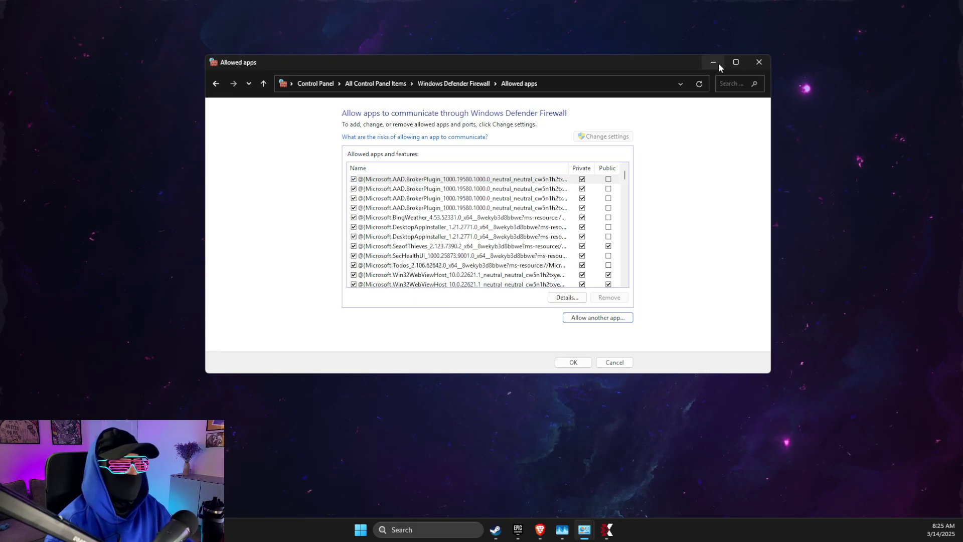
# Open the Virus & threat protection settings in Windows Security through Windows search.
pyautogui.click(713, 62)
pyautogui.click(429, 530)
pyautogui.write('vi')
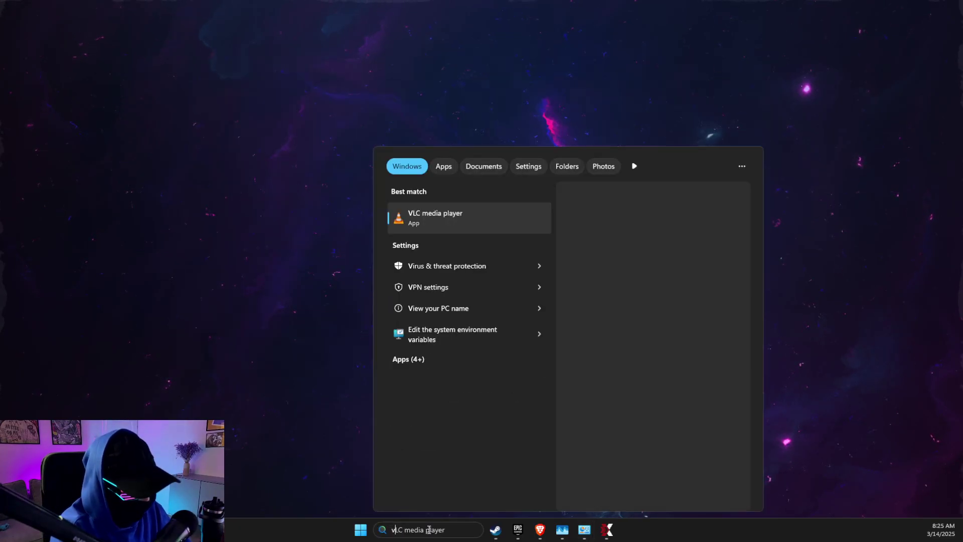
pyautogui.write('rus & threat protection')
pyautogui.click(400, 215)
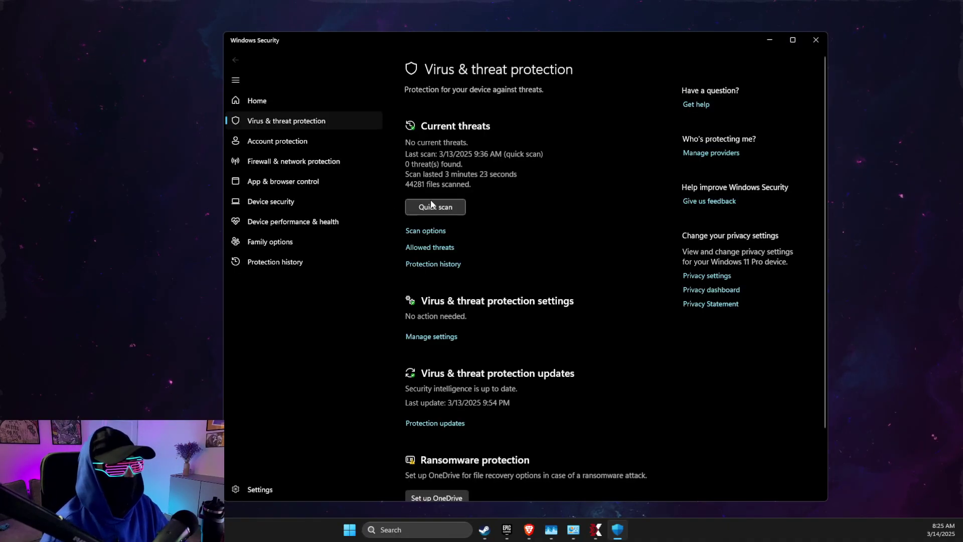
pyautogui.click(427, 343)
pyautogui.scroll(-1, 439, 328)
pyautogui.scroll(-6, 426, 423)
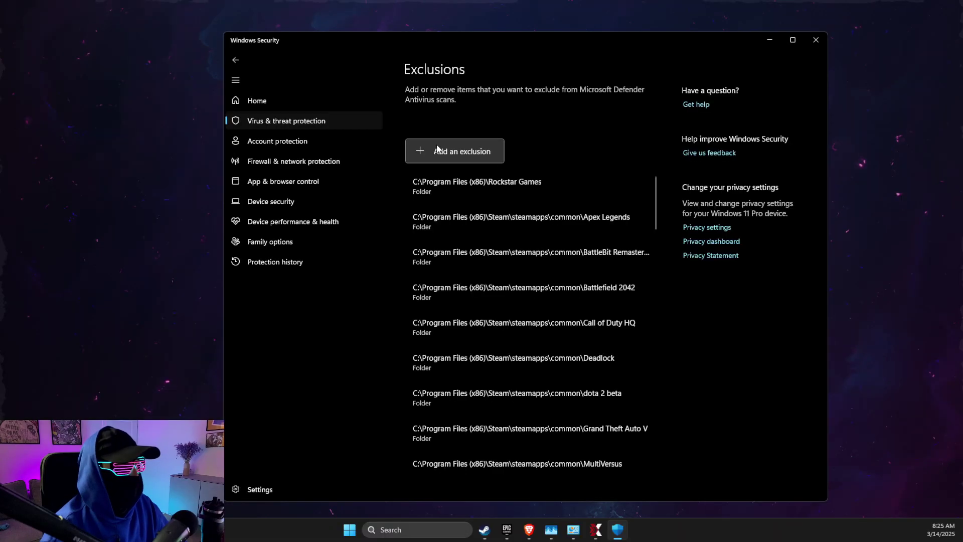
# Add the dota 2 beta folder as a Defender folder exclusion, then close Windows Security.
pyautogui.click(435, 152)
pyautogui.click(432, 190)
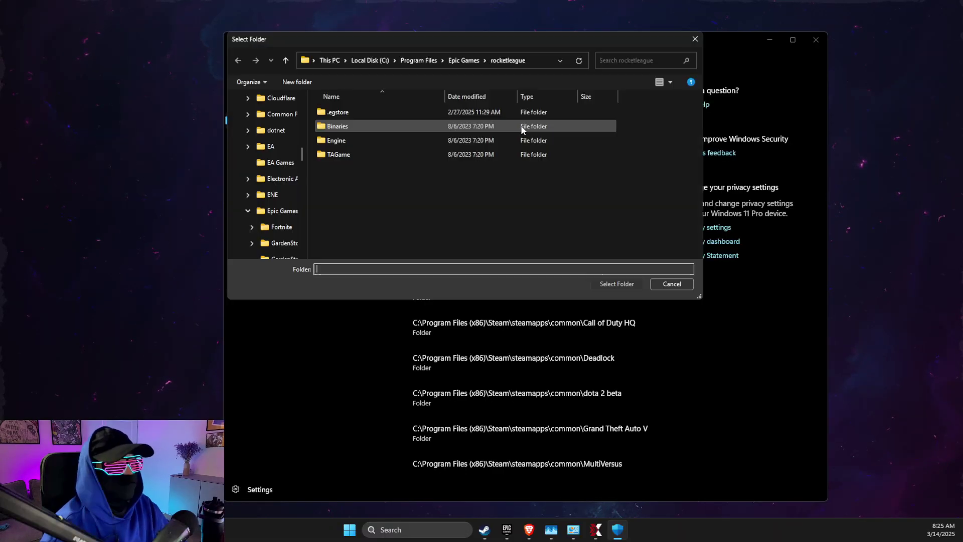
pyautogui.click(518, 64)
pyautogui.press('Return')
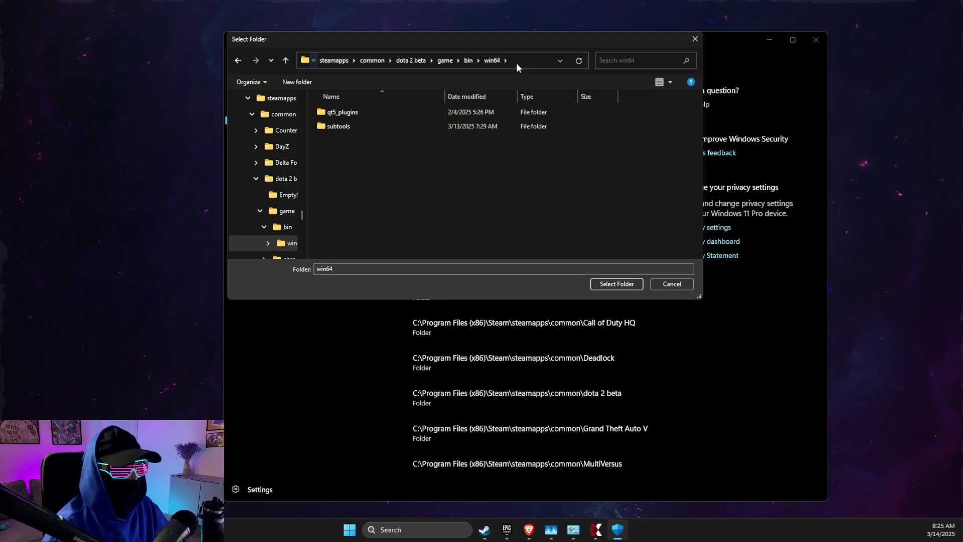
pyautogui.click(413, 62)
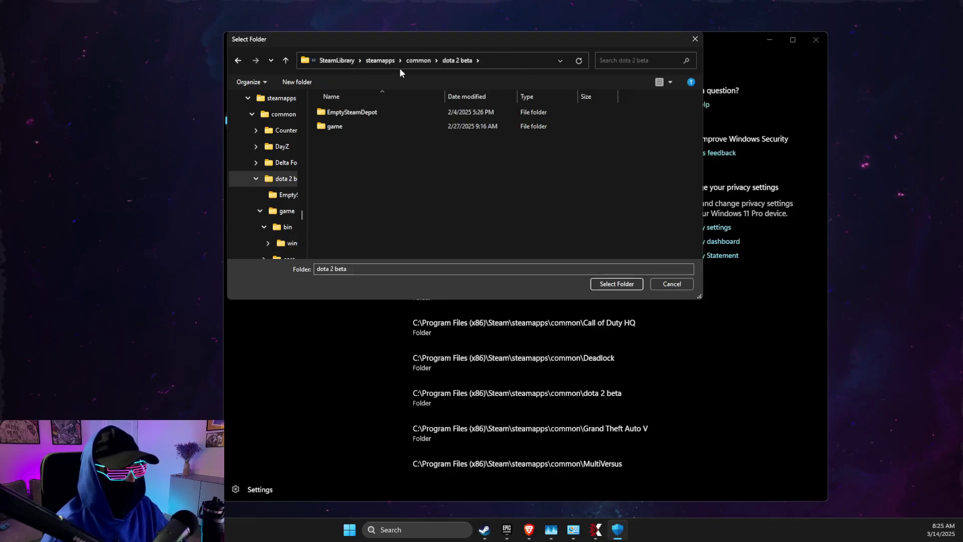
pyautogui.click(609, 284)
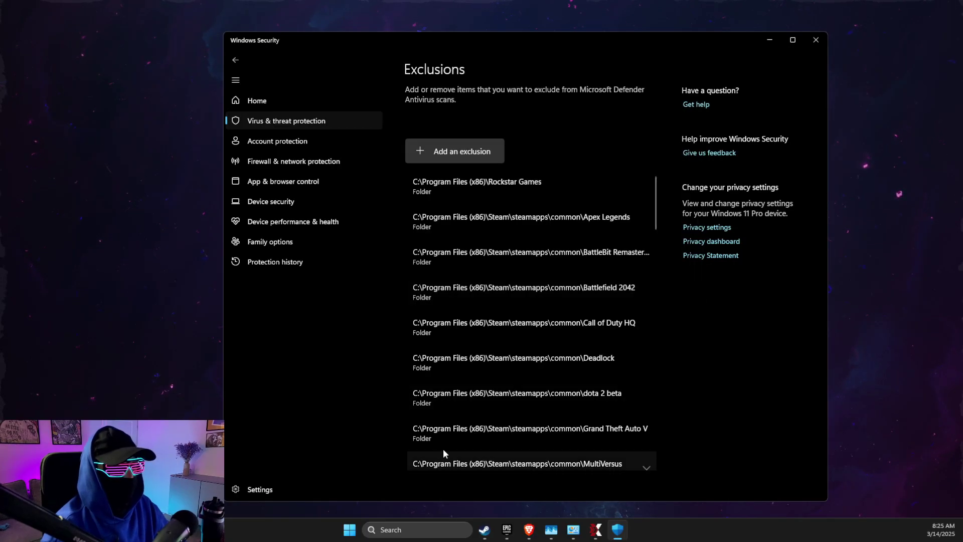
pyautogui.click(817, 42)
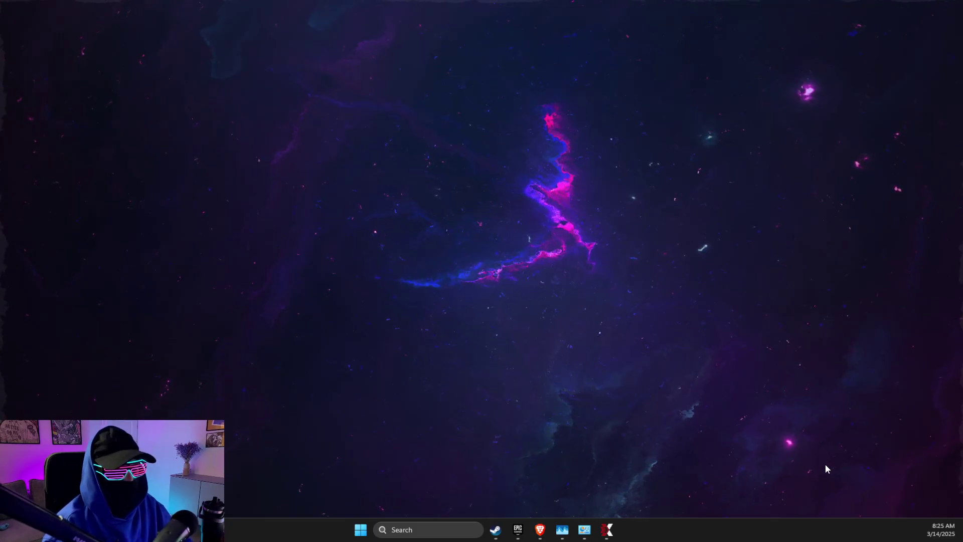
# Launch ExitLag from the taskbar to its home page listing the Dota 2 connection.
pyautogui.click(607, 530)
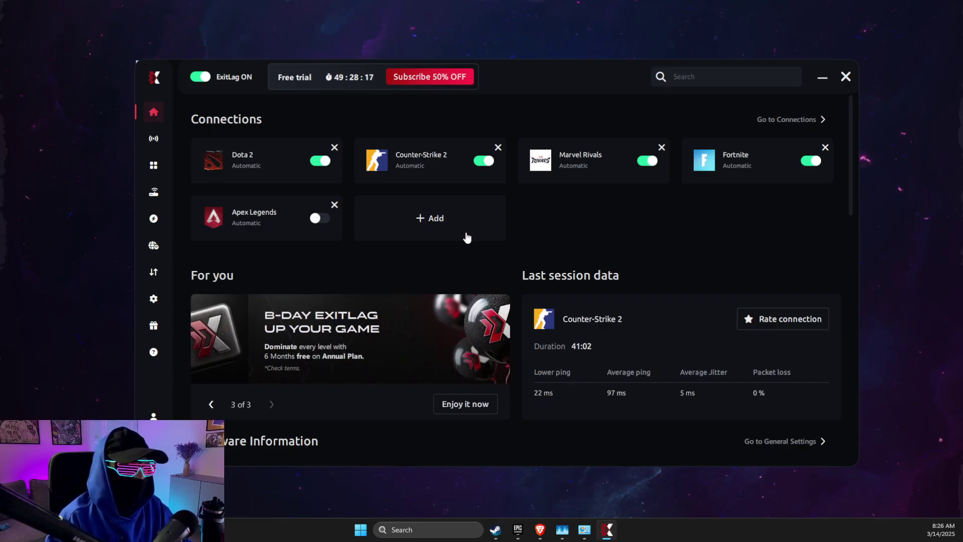
# Add Dota 2 in ExitLag with automatic server selection for all regions and apply routes.
pyautogui.click(467, 238)
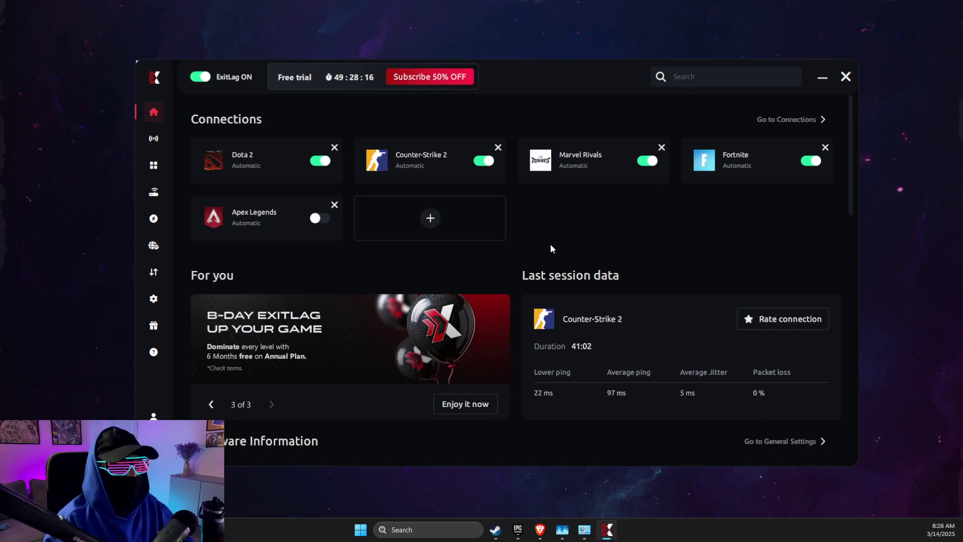
pyautogui.click(720, 77)
pyautogui.write('dota')
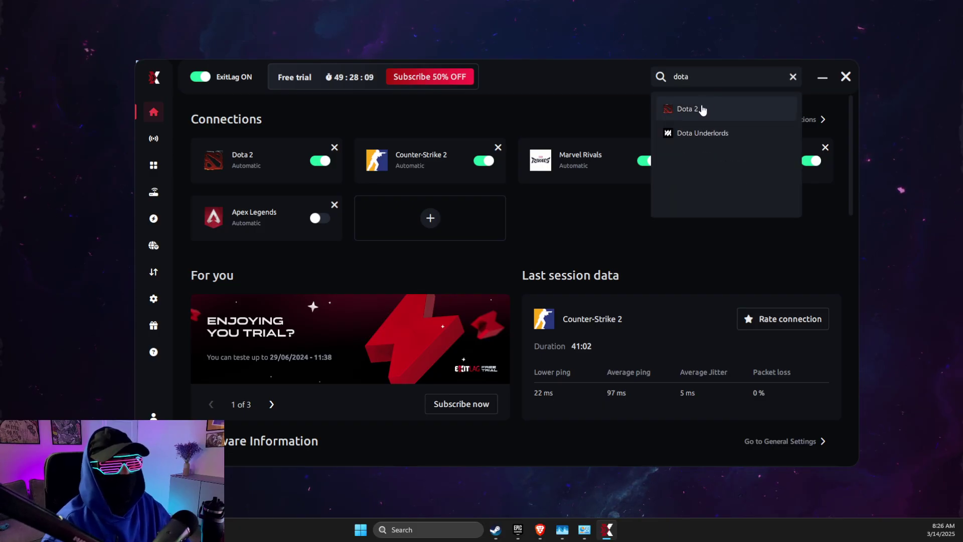
pyautogui.click(698, 107)
pyautogui.click(231, 210)
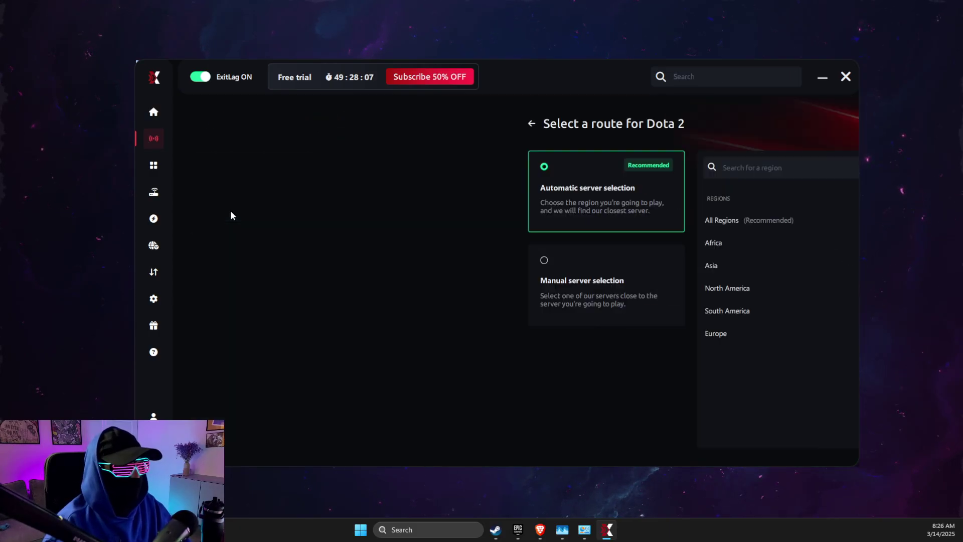
pyautogui.click(382, 333)
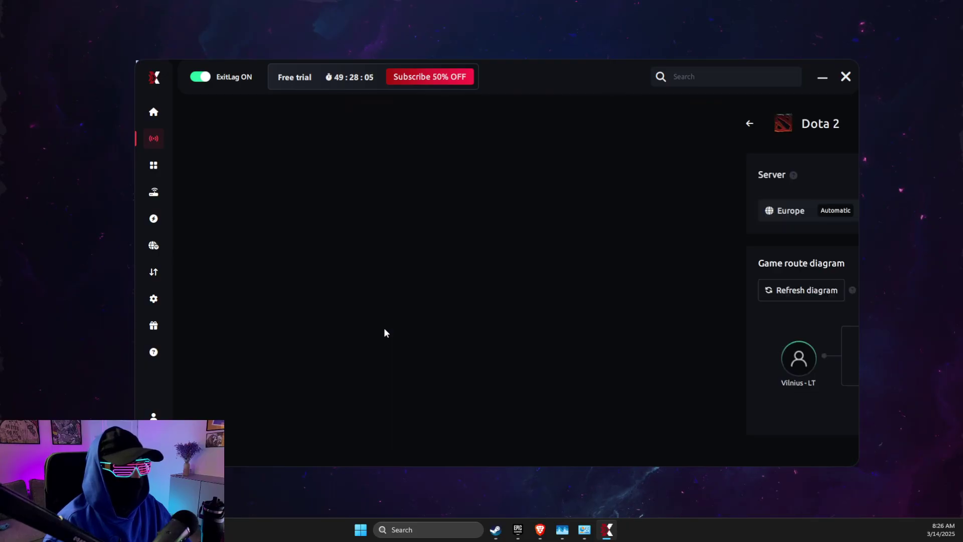
pyautogui.click(803, 127)
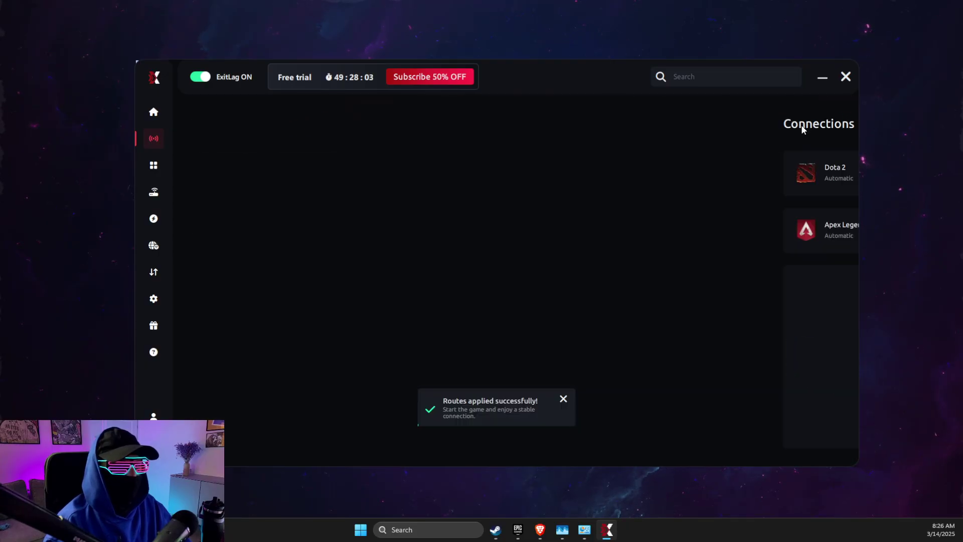